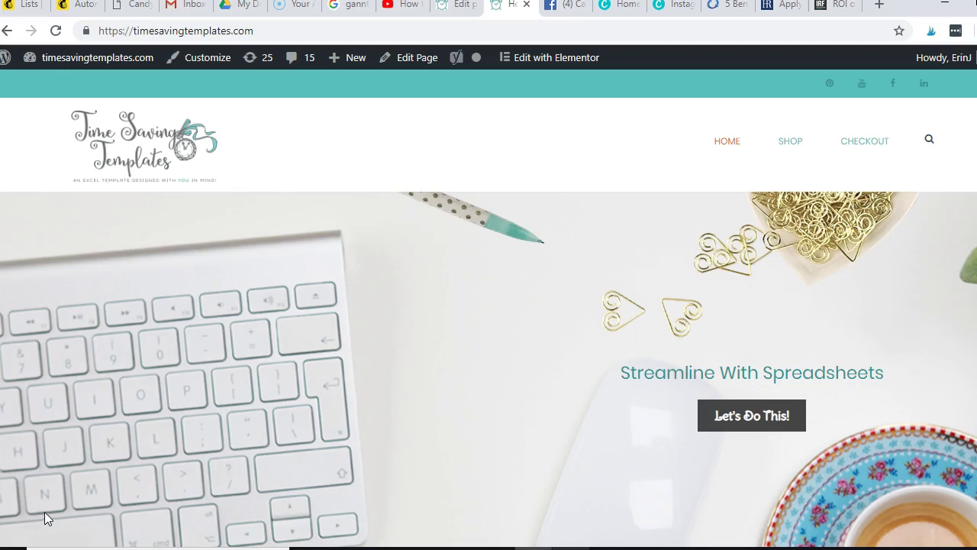
- Go to SHOP > Handmade Templates by Category > Inventory Tracking and browse the listed templates
mouse_move(799, 131)
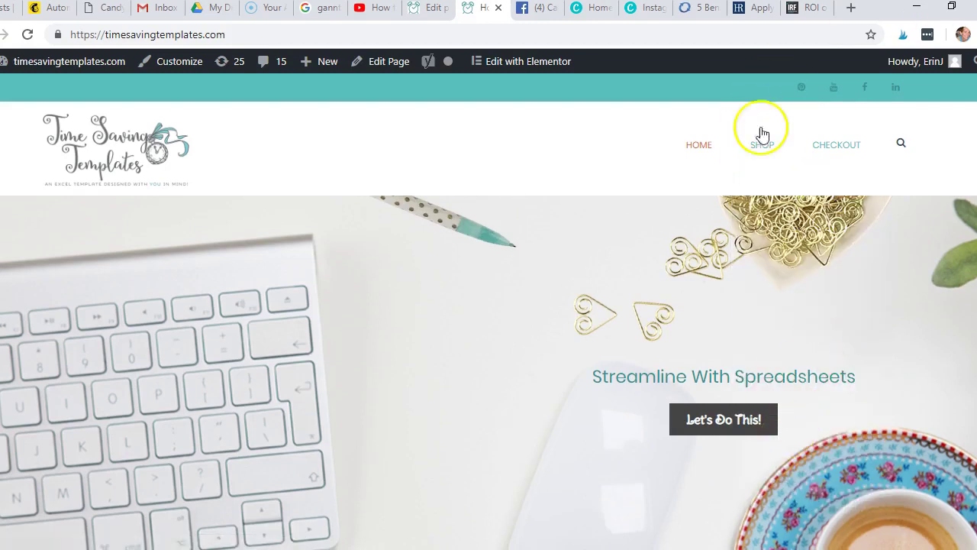
mouse_move(763, 145)
mouse_move(764, 413)
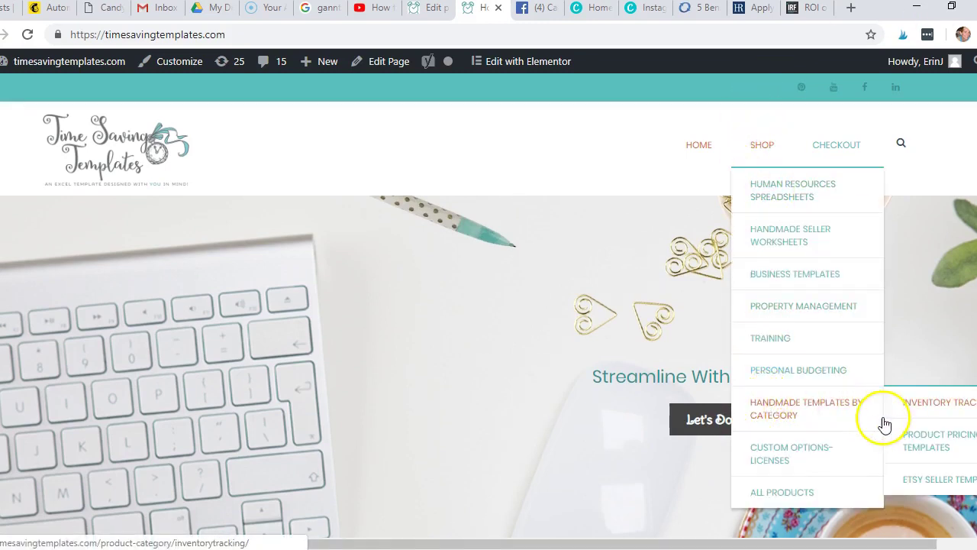
click(915, 409)
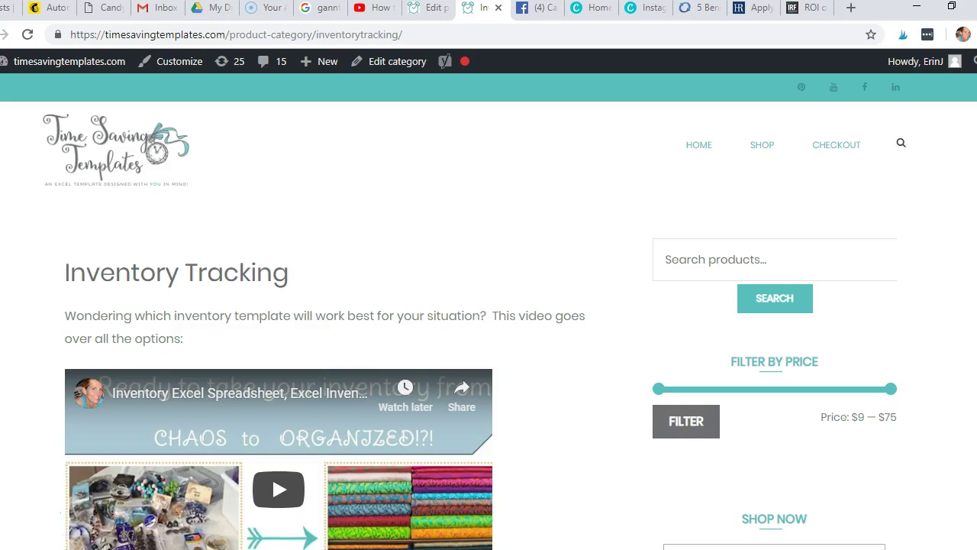
scroll(403, 361, down, 2)
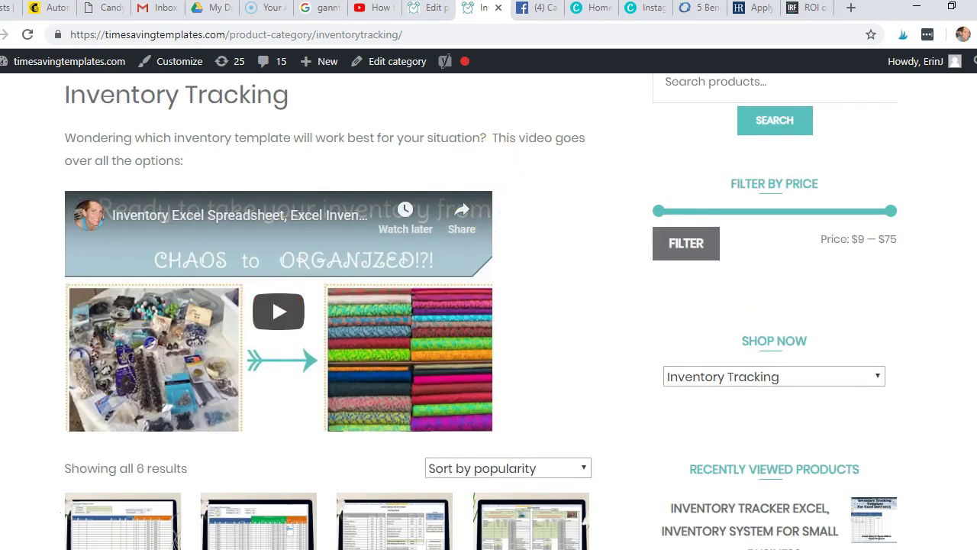
scroll(481, 311, down, 1)
scroll(481, 311, up, 2)
mouse_move(767, 84)
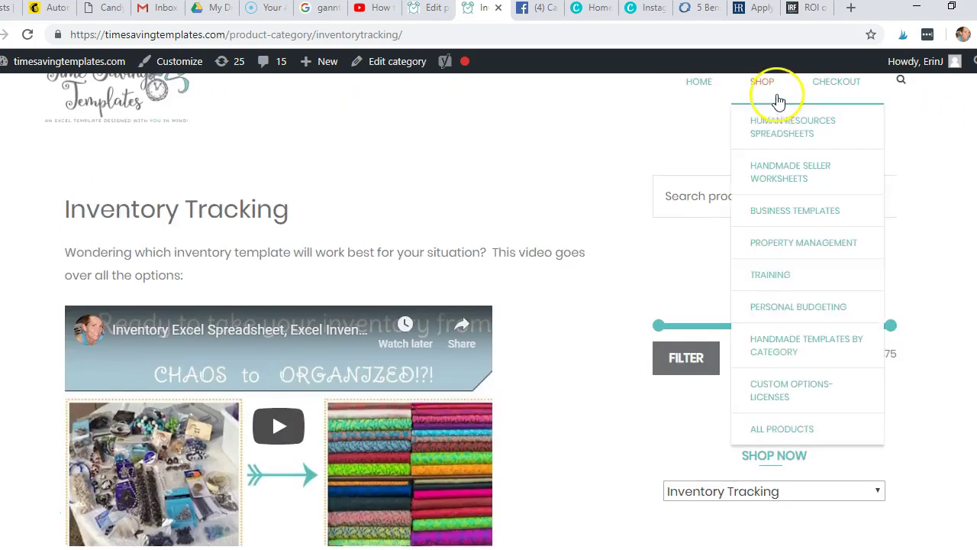
mouse_move(766, 364)
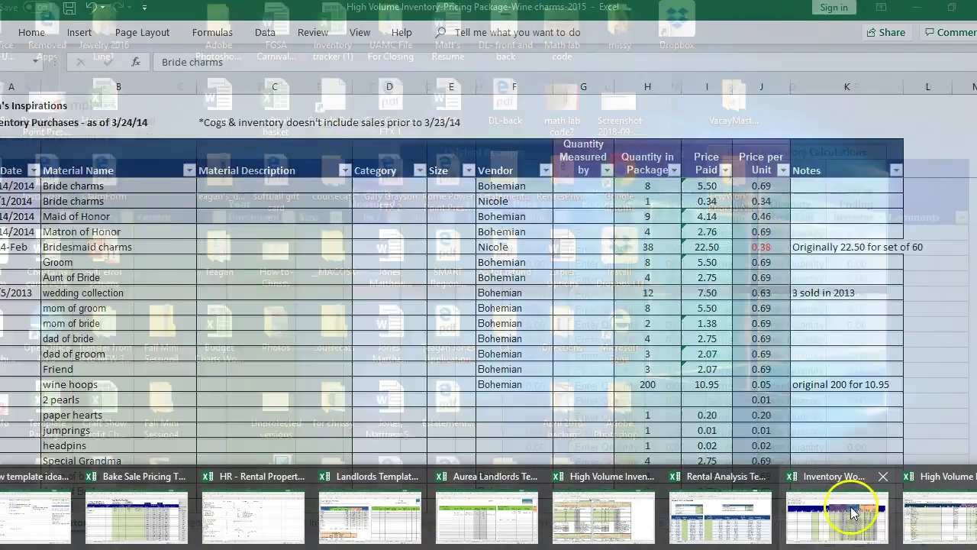
- Bring the Inventory Worksheet - Annual workbook to the front from the taskbar preview
click(852, 508)
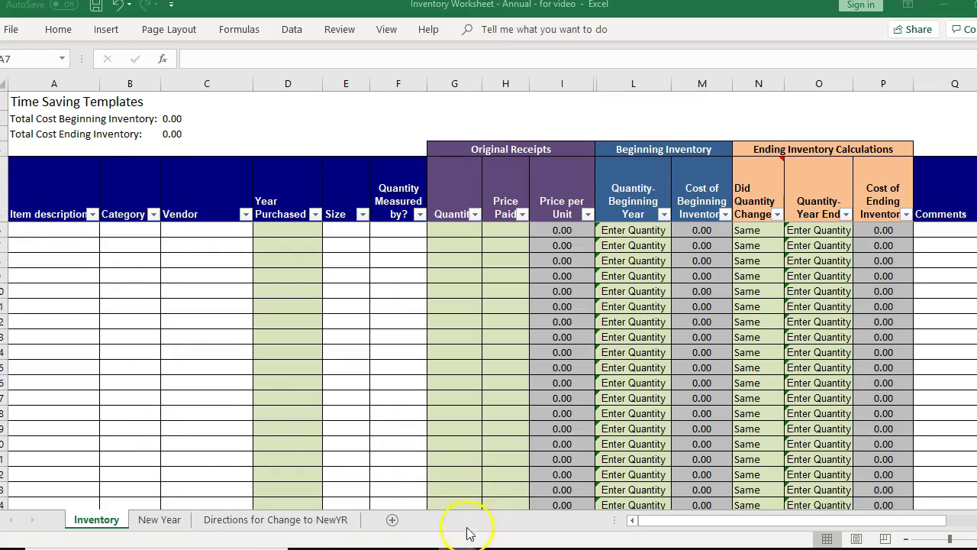
- Copy material names B5:B16 from the wine charms workbook, then return to the Inventory Worksheet
mouse_move(470, 549)
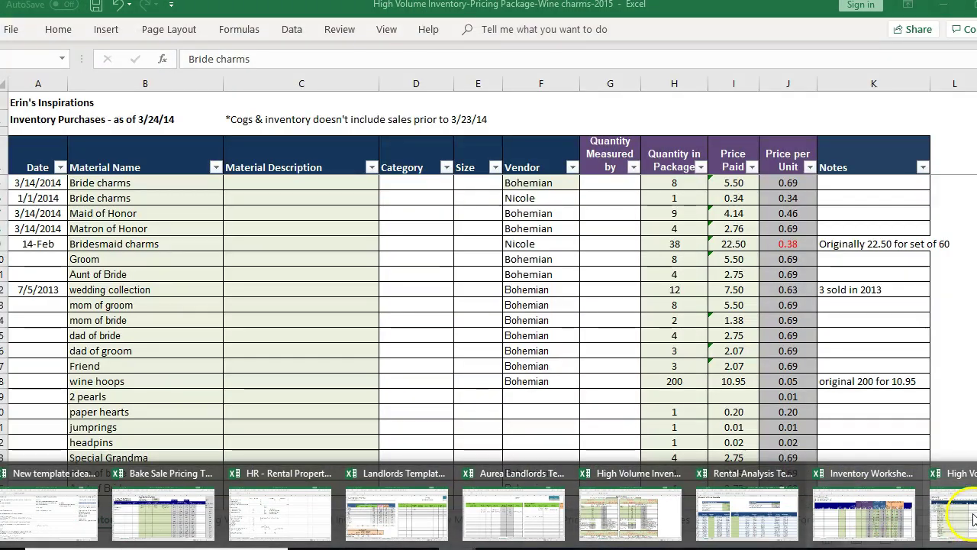
click(971, 520)
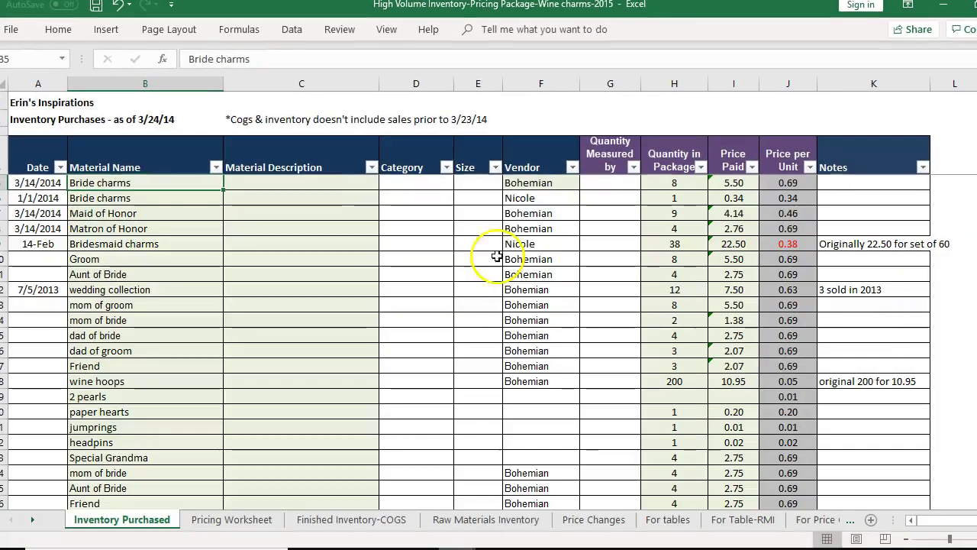
click(127, 161)
key(Down)
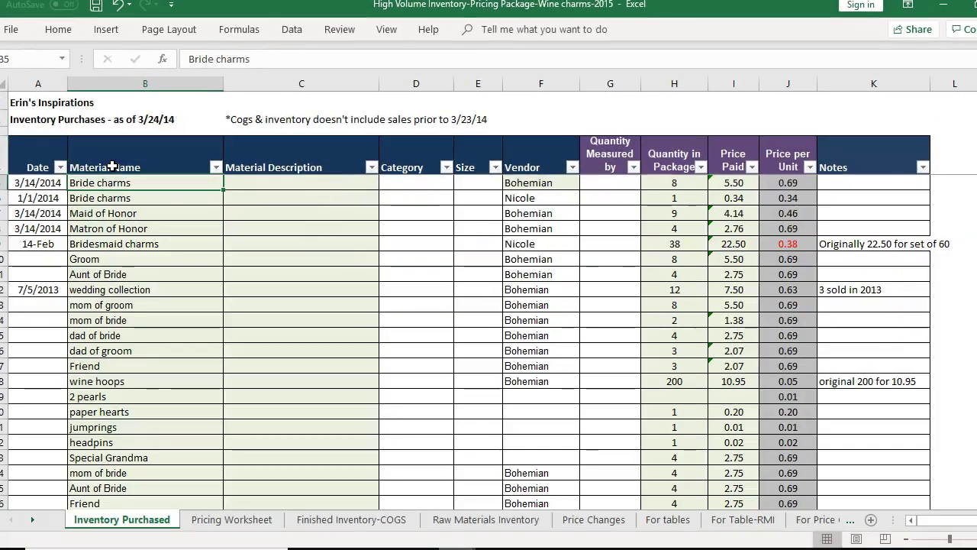
key(shift+Down)
key(shift+Down)
key(shift+Down)
key(shift+Down)
key(shift+Down)
key(shift+Down)
key(shift+Down)
key(shift+Down)
key(shift+Down)
key(shift+Down)
key(shift+Down)
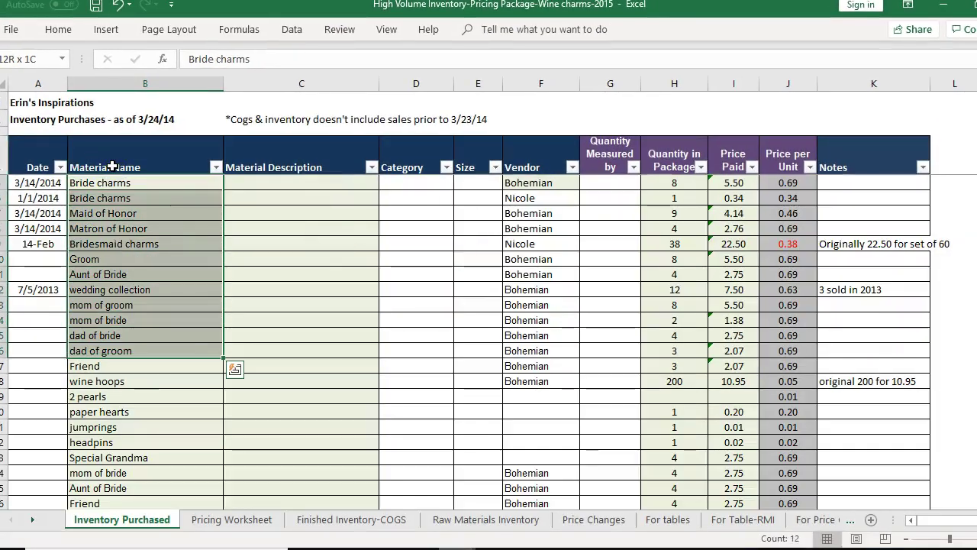
key(ctrl+c)
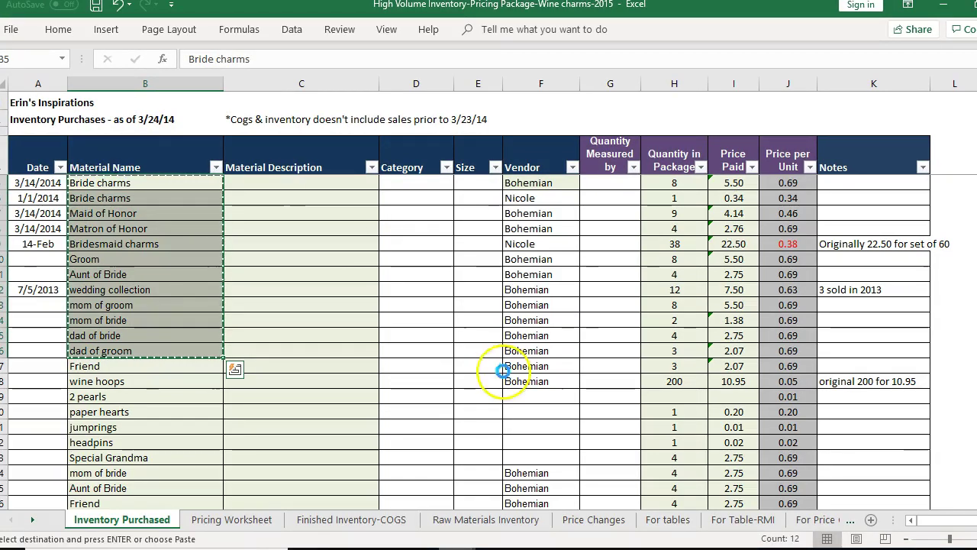
mouse_move(449, 545)
click(862, 519)
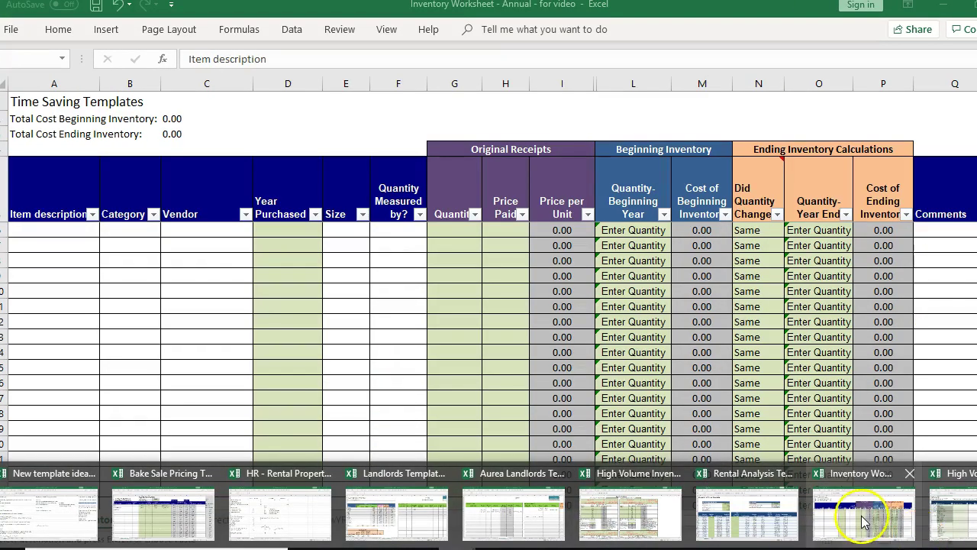
- Paste the copied material names into the Item description column starting at A6
click(37, 169)
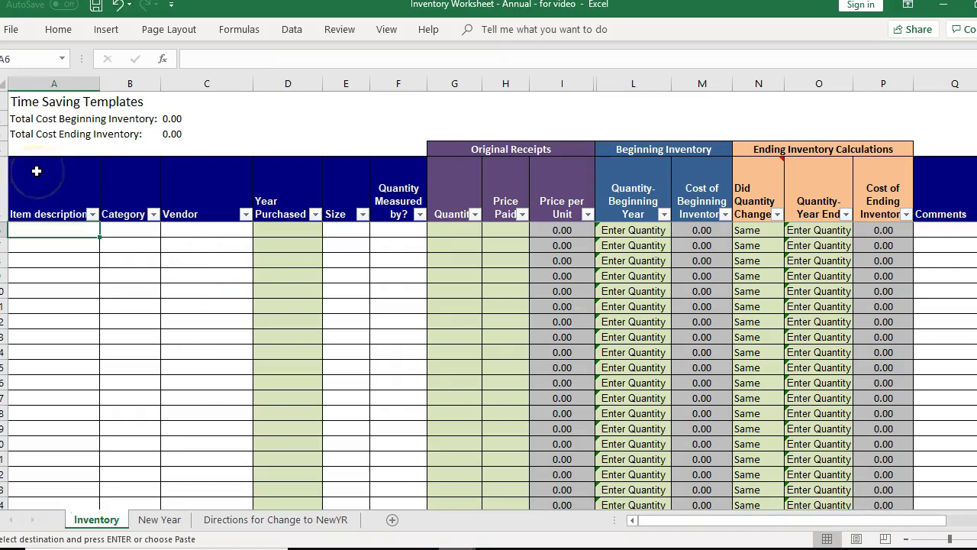
key(ctrl+v)
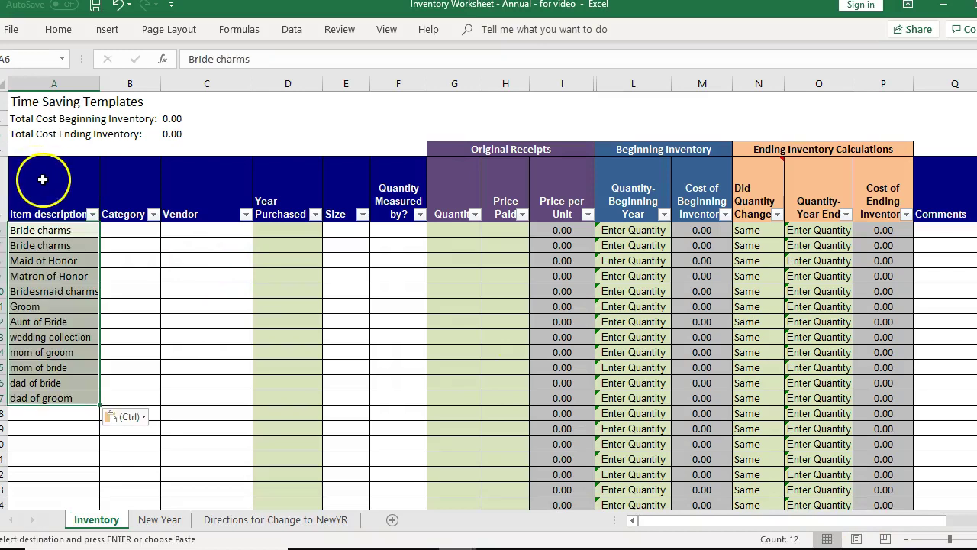
click(43, 178)
key(Down)
key(Down)
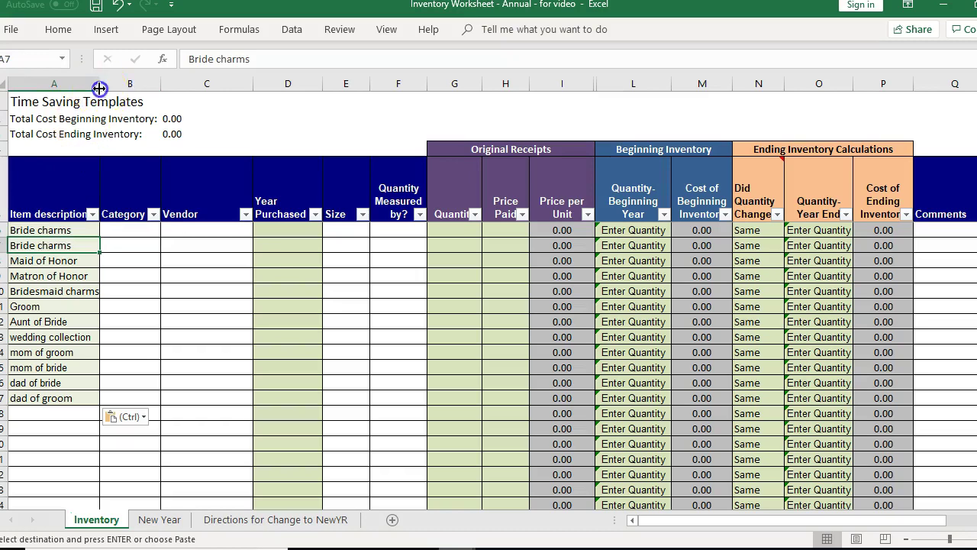
- Widen column A to about 157 pixels so the item names fit
drag(100, 84, 128, 86)
click(89, 195)
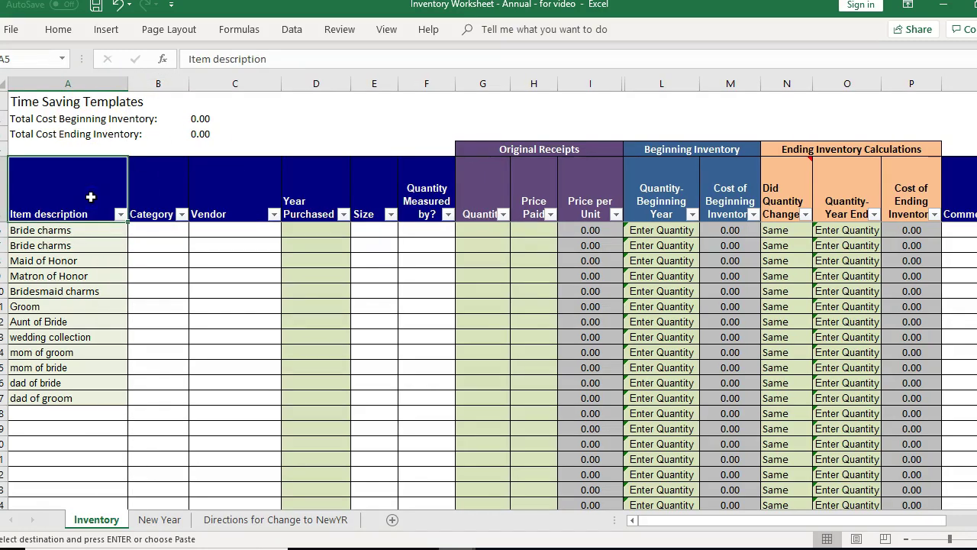
click(91, 245)
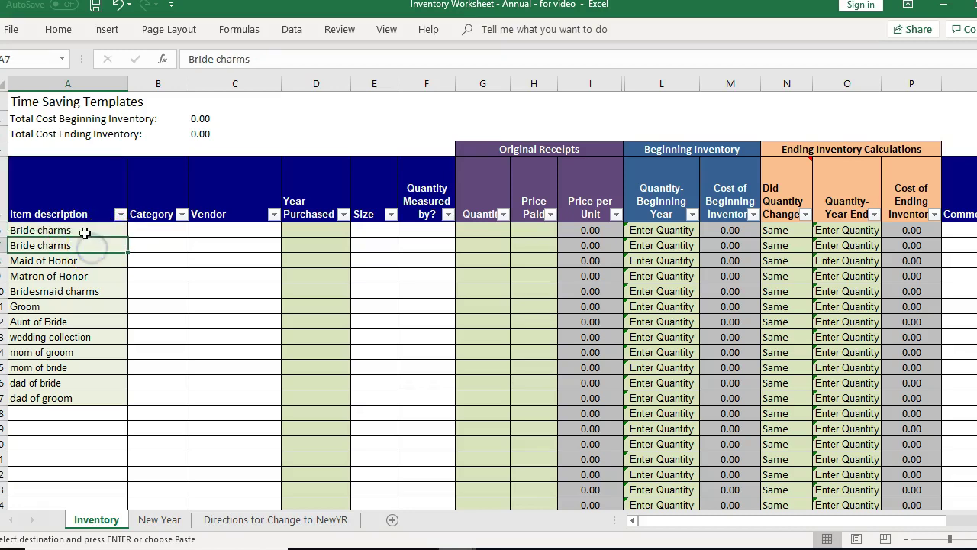
click(85, 233)
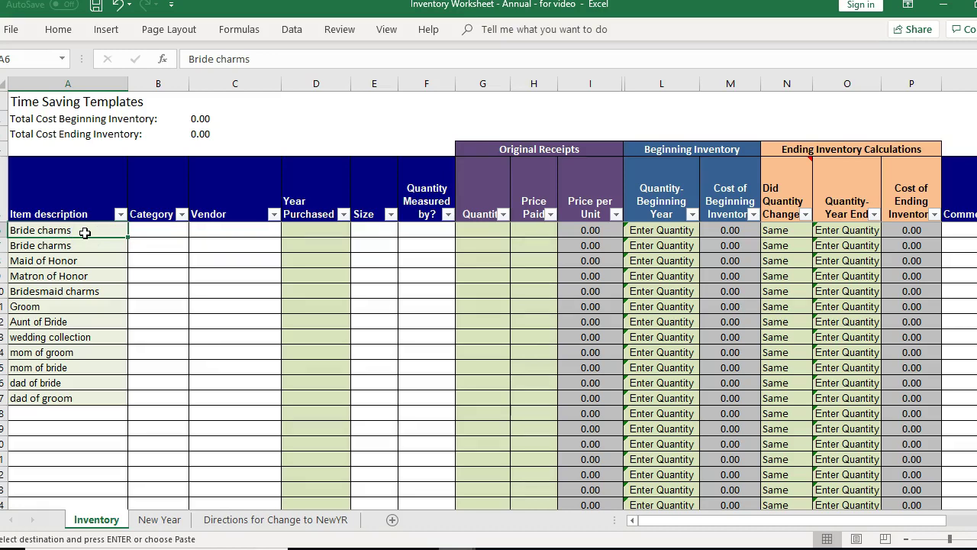
- Rename the first Bride charms entry in A6 to 'Bride charms - vendor1'
double_click(85, 233)
text(- )
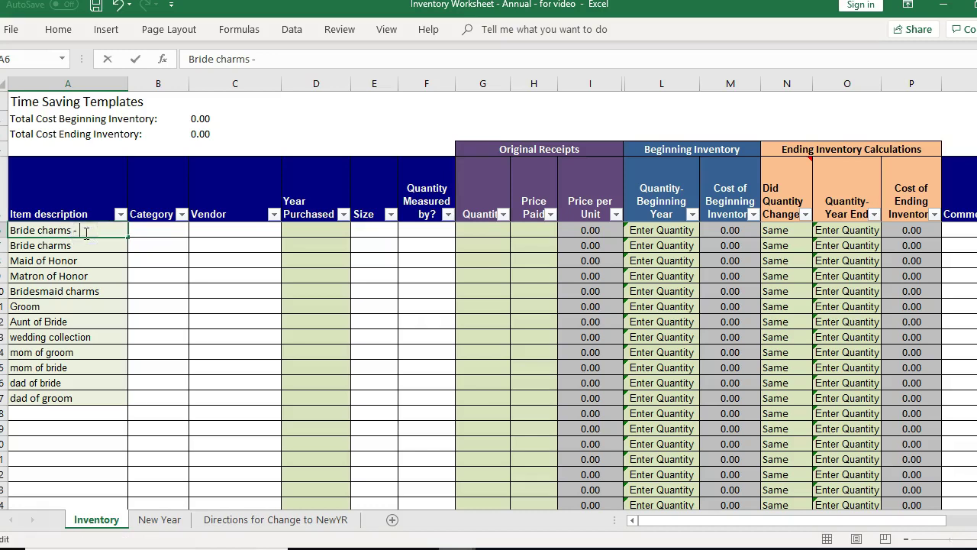
text(vendor1)
key(Return)
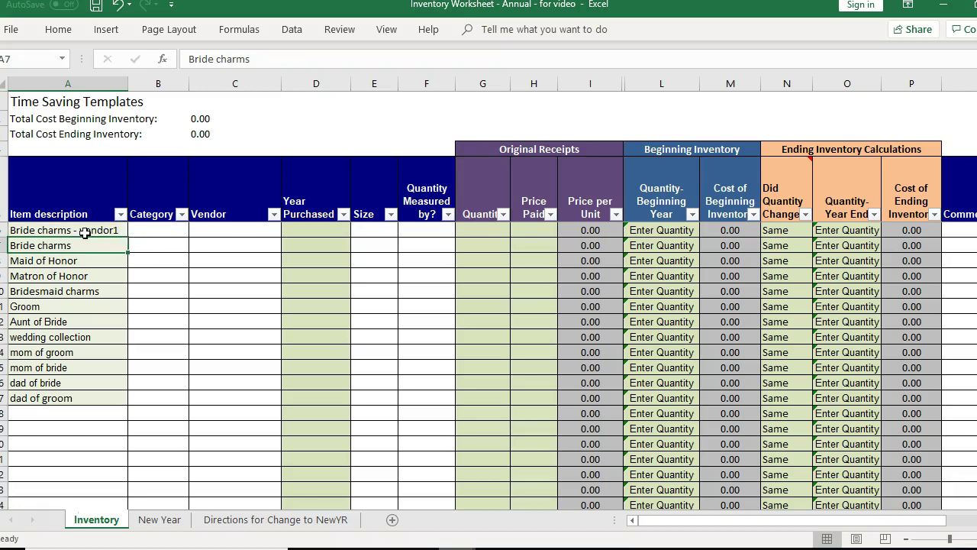
- Rename A7 to 'Bride charms - vendor2' and check both entries in the list
double_click(86, 242)
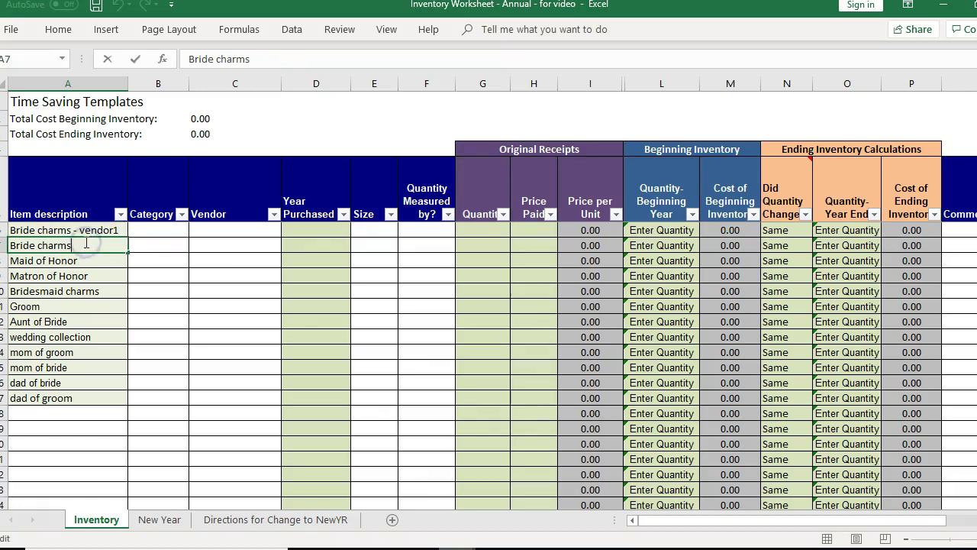
key(ctrl+v)
key(shift+Right)
key(shift+Right)
key(shift+Right)
key(shift+Right)
key(shift+Right)
key(shift+Right)
key(shift+Right)
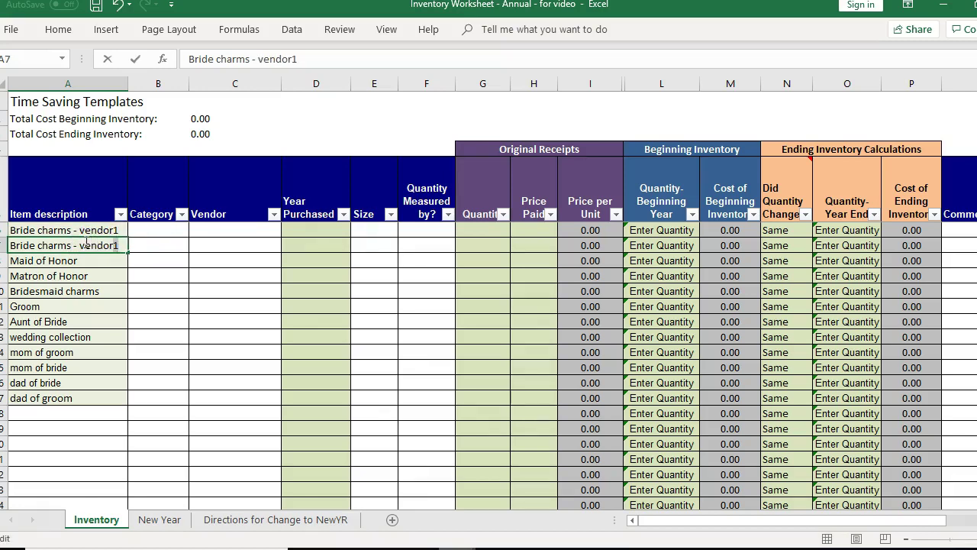
key(BackSpace)
text(2)
key(Return)
click(84, 242)
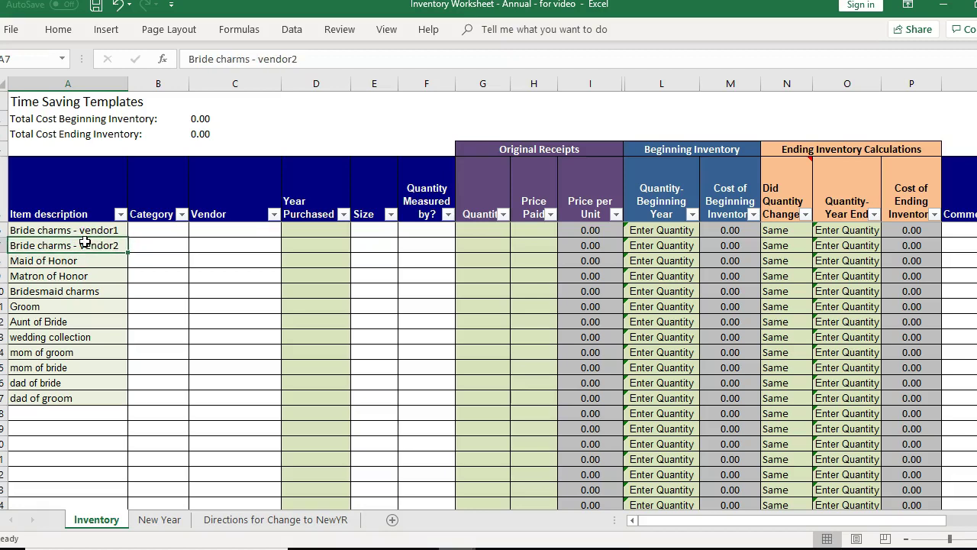
key(Up)
key(Down)
key(Up)
key(Down)
key(Down)
key(Down)
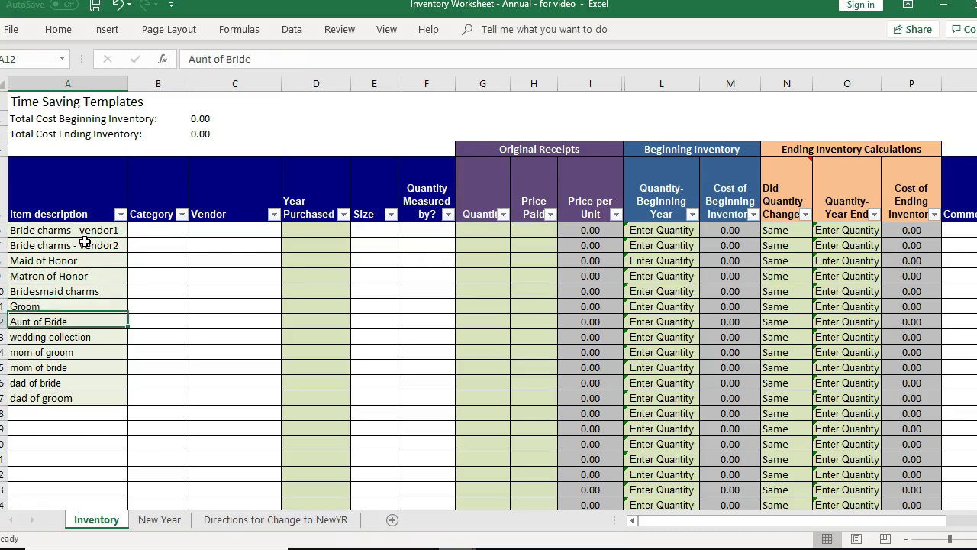
key(Down)
key(Down)
key(Down)
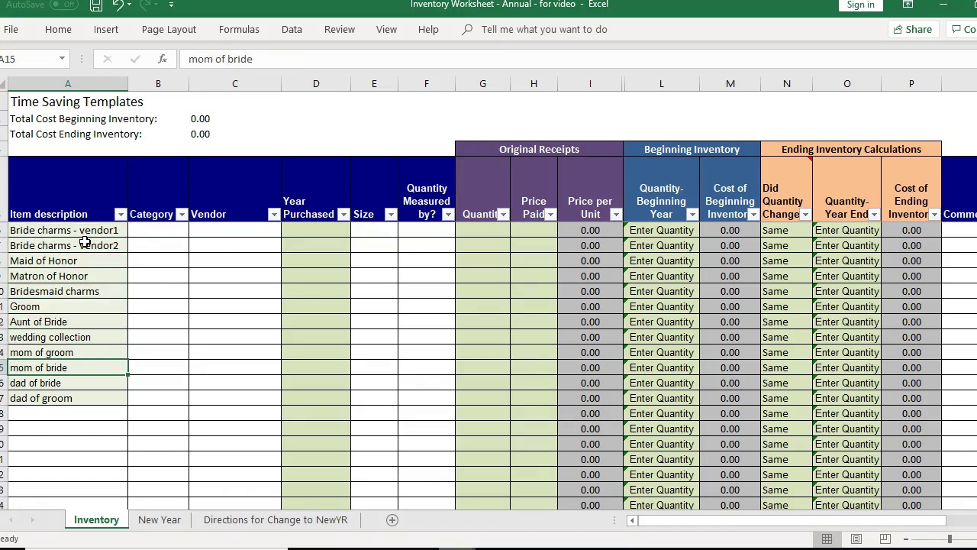
key(Down)
key(Down)
key(Up)
key(Up)
key(Up)
key(Up)
key(Up)
key(Up)
key(Up)
key(Up)
key(Up)
key(Up)
key(Up)
key(Right)
key(Right)
key(Right)
key(Right)
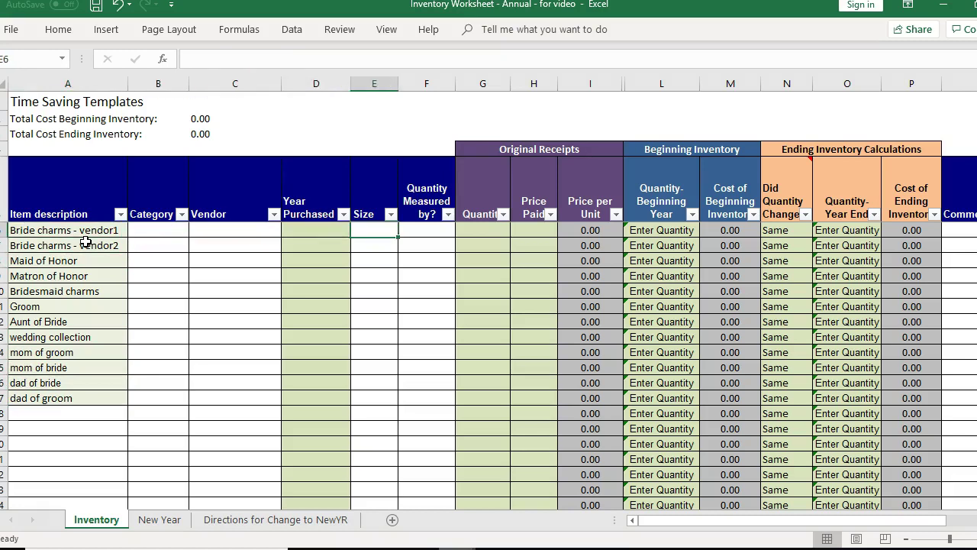
- Set Year Purchased for Bride charms - vendor1 to Current Year
key(Left)
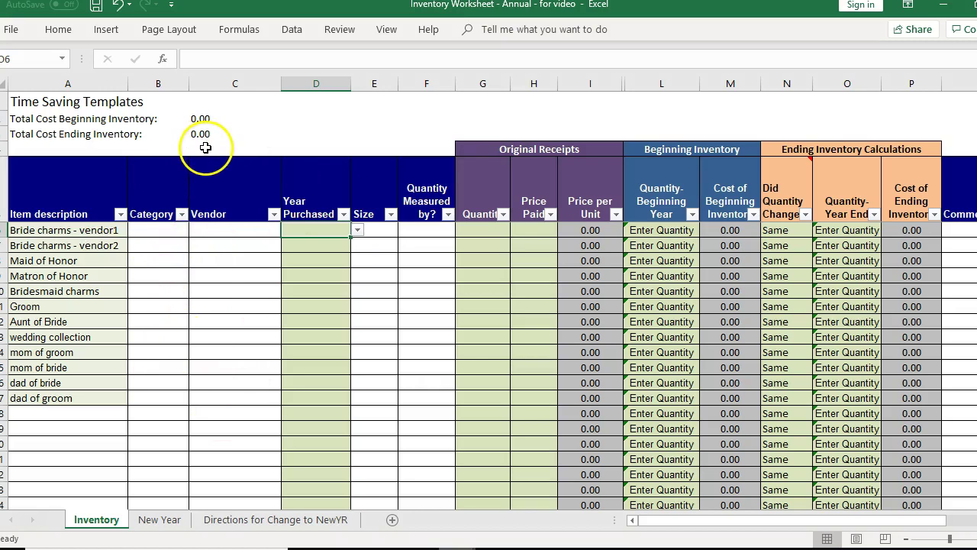
click(41, 214)
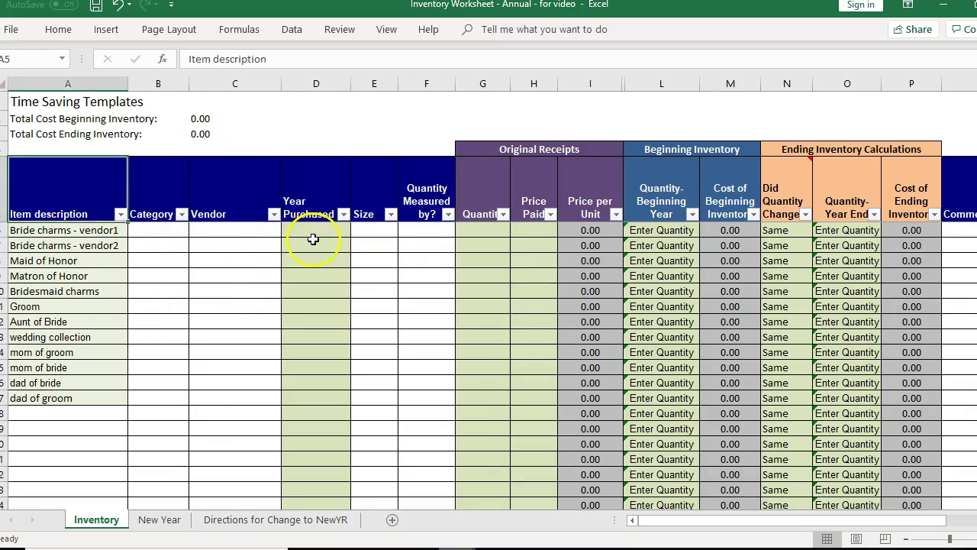
click(330, 236)
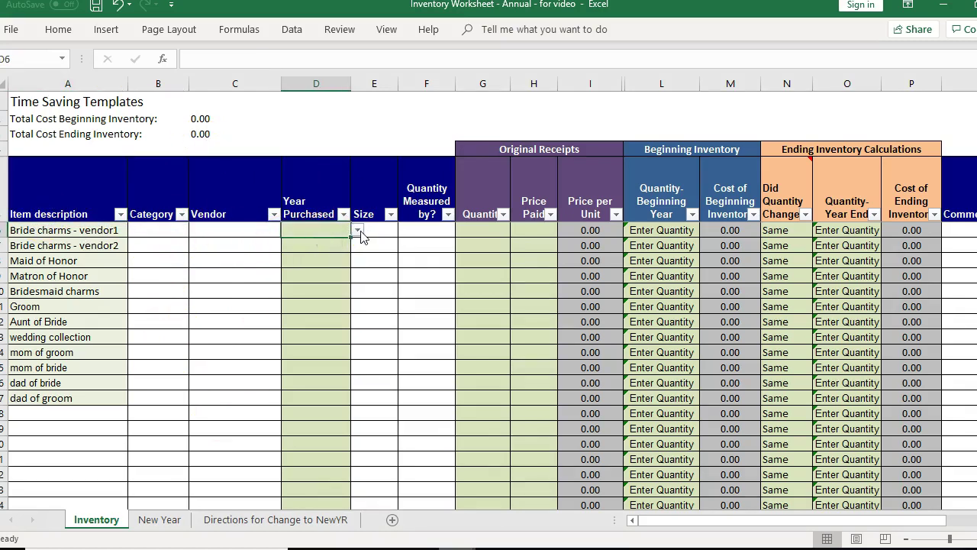
click(358, 230)
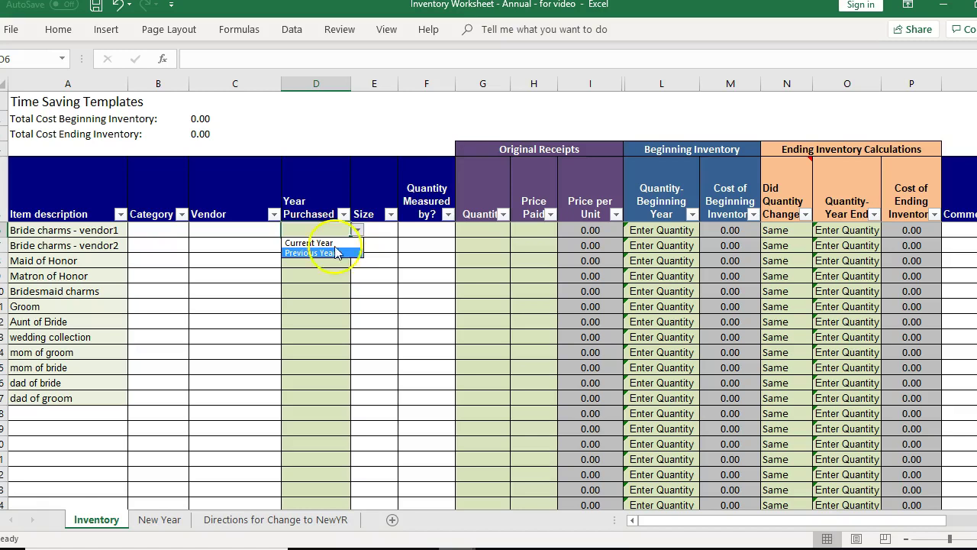
click(313, 243)
- Set Year Purchased for Bride charms - vendor2 to Previous Year
click(331, 246)
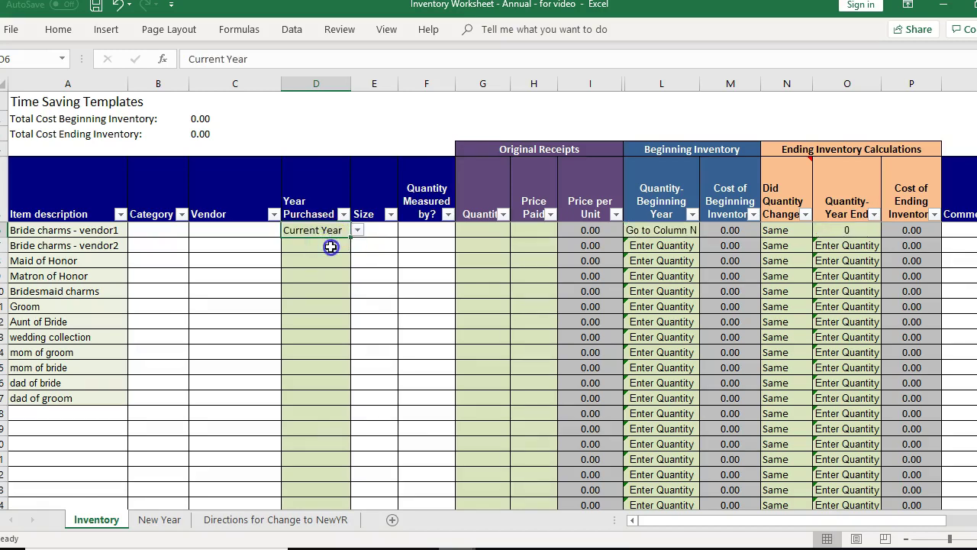
click(357, 245)
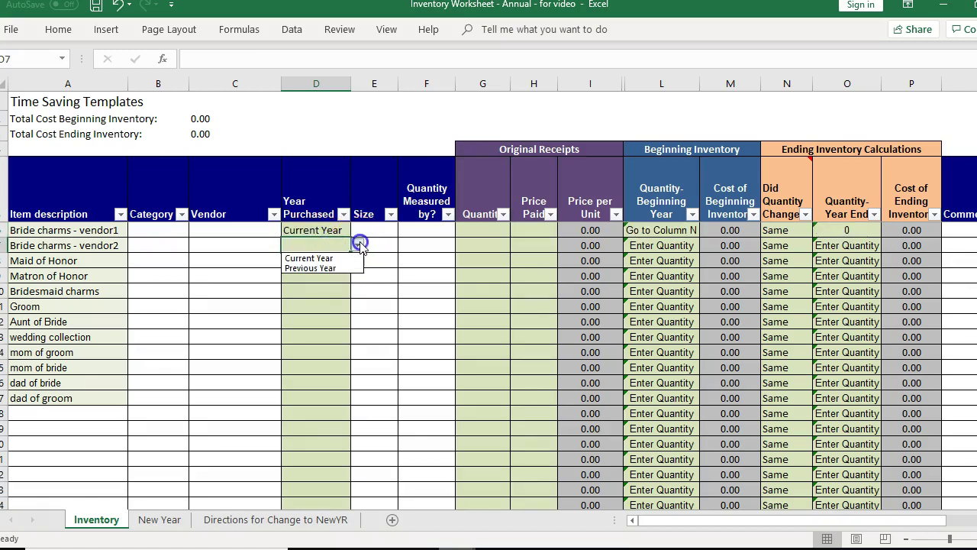
click(344, 270)
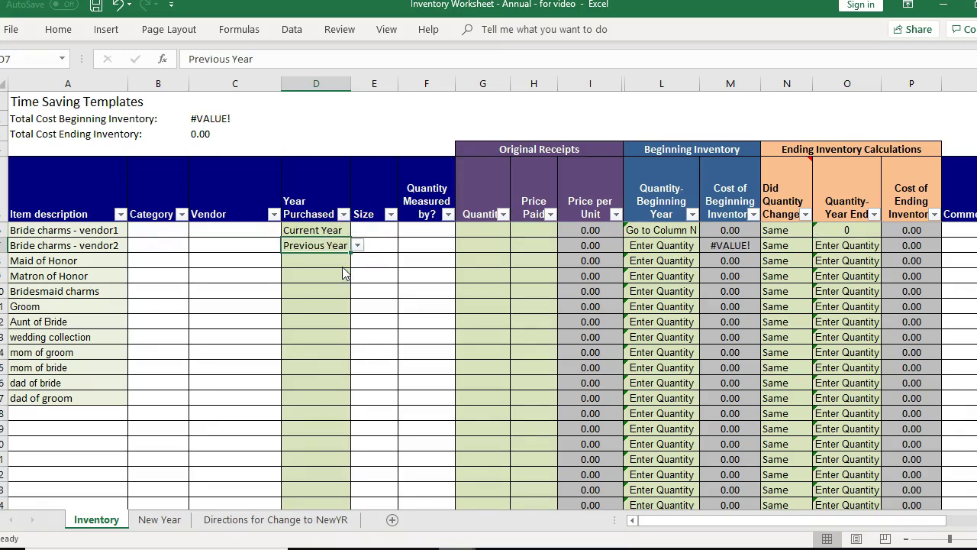
key(Up)
key(Right)
key(Right)
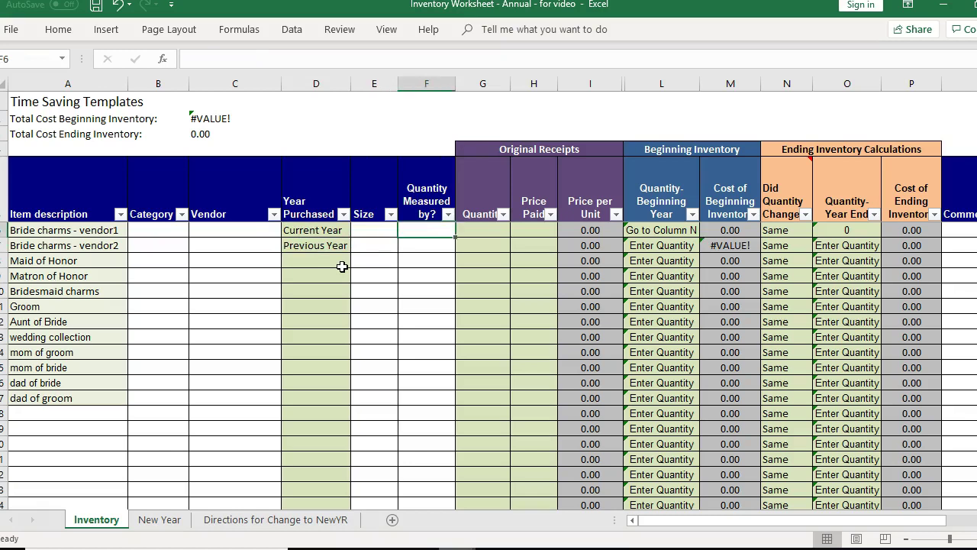
key(Right)
key(Right)
key(Left)
key(Left)
key(Left)
key(Right)
key(Right)
key(Right)
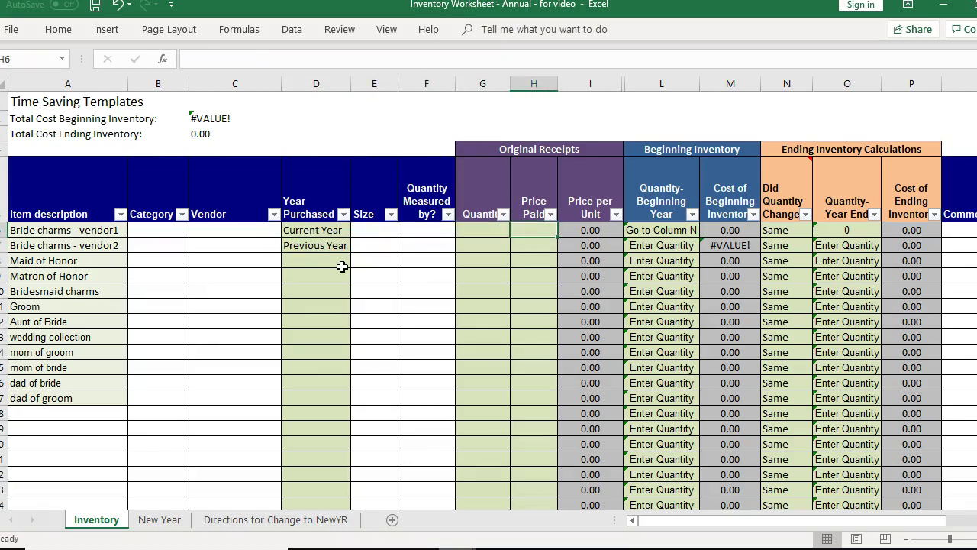
click(665, 220)
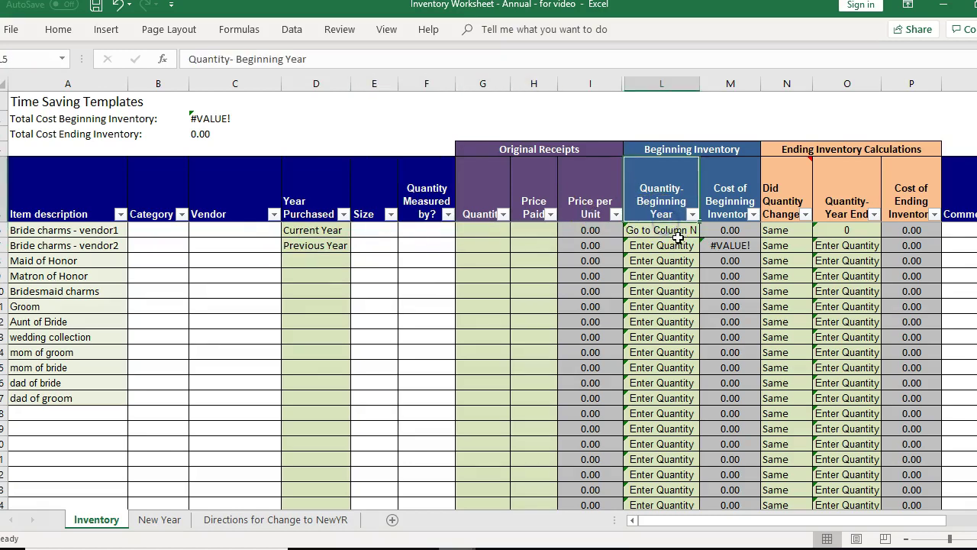
click(670, 244)
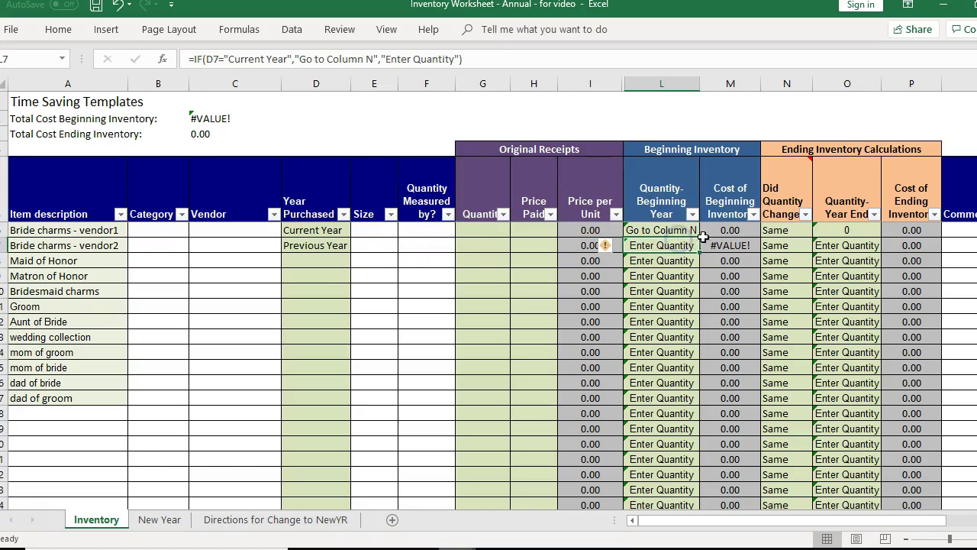
click(796, 231)
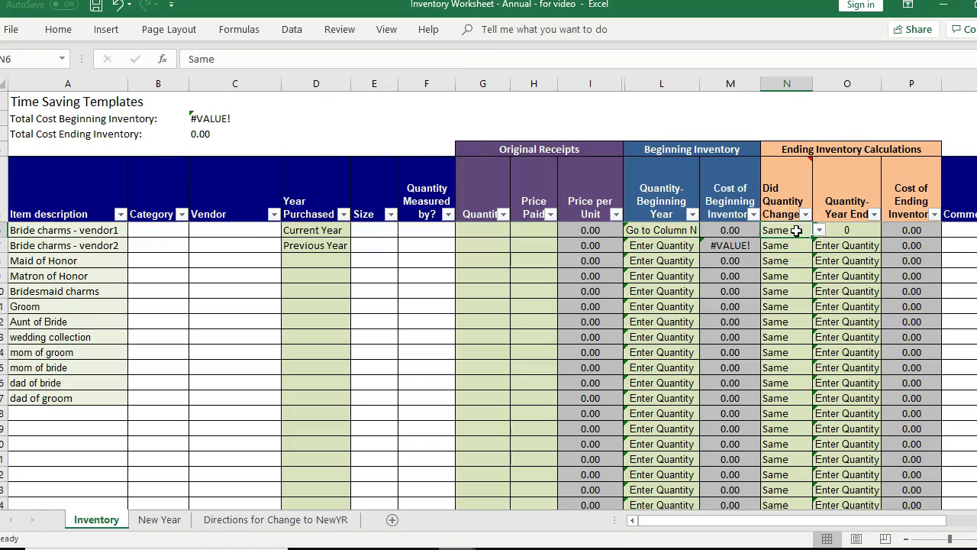
click(817, 230)
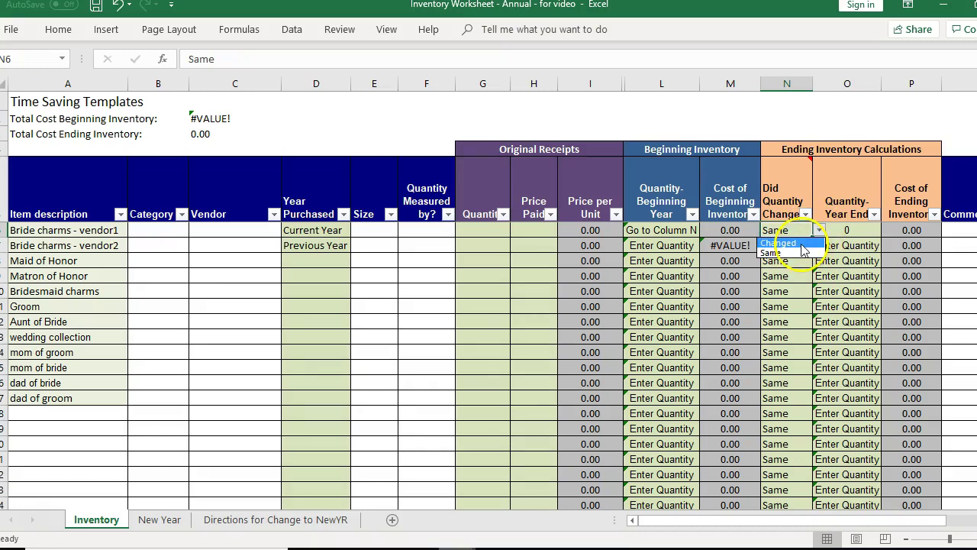
- Enter Quantity 20 and Price Paid 10 for Bride charms - vendor1 in G6 and H6
click(506, 190)
click(508, 193)
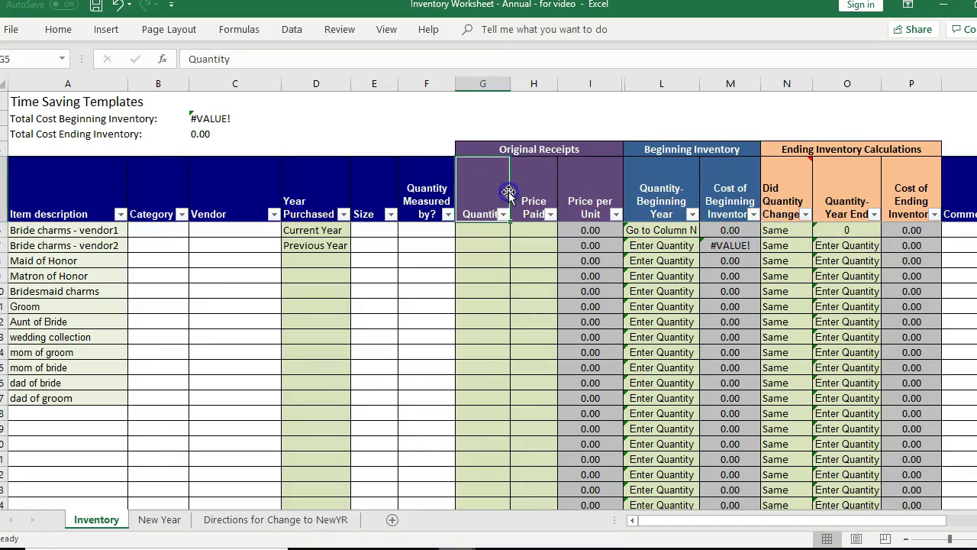
key(Down)
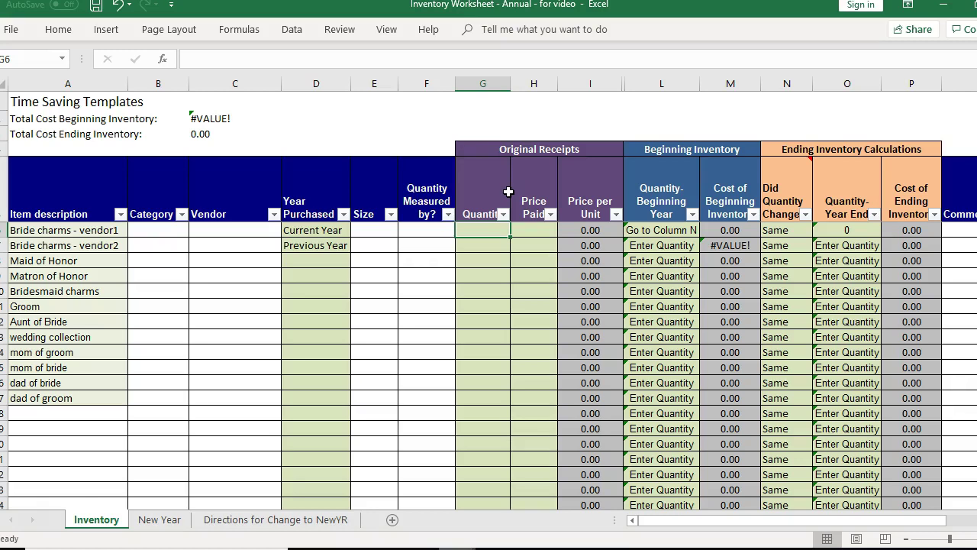
text(20)
key(Return)
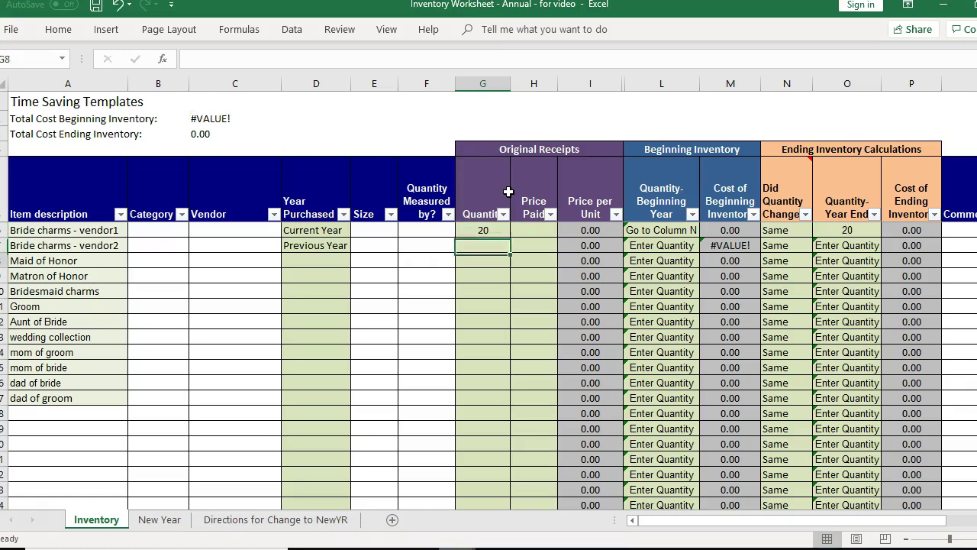
key(Tab)
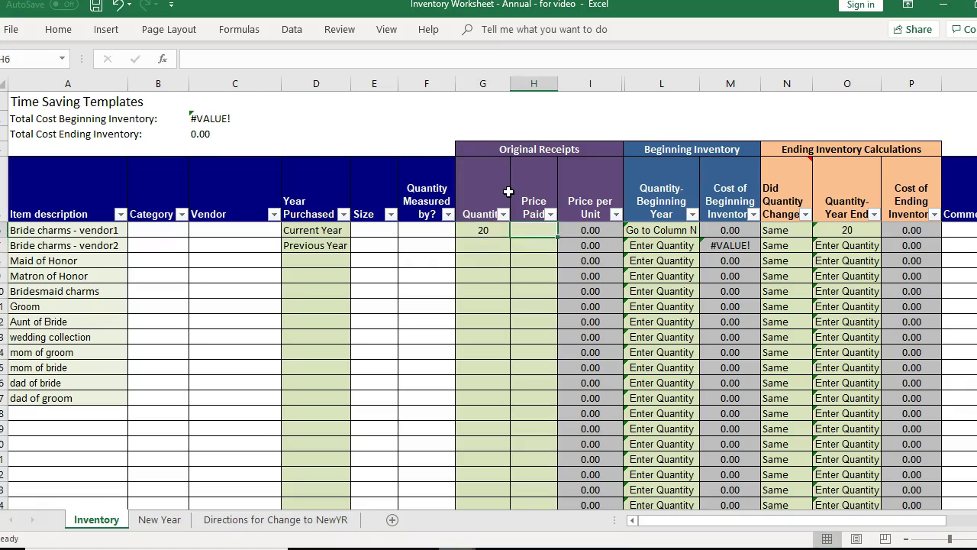
text(10)
key(Return)
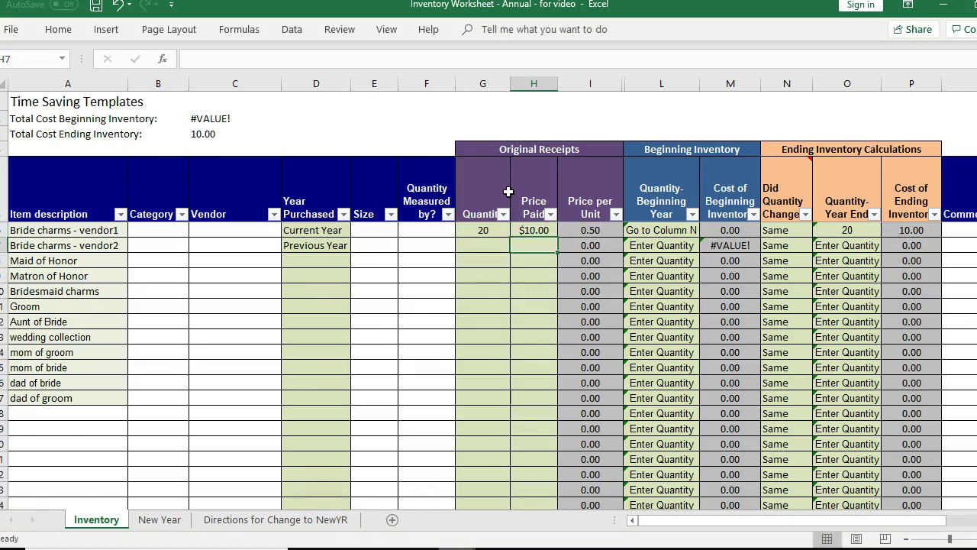
key(Up)
key(Left)
- Set vendor1's Did Quantity Change to Changed and its Quantity-Year End to 10
key(Right)
key(Right)
key(Right)
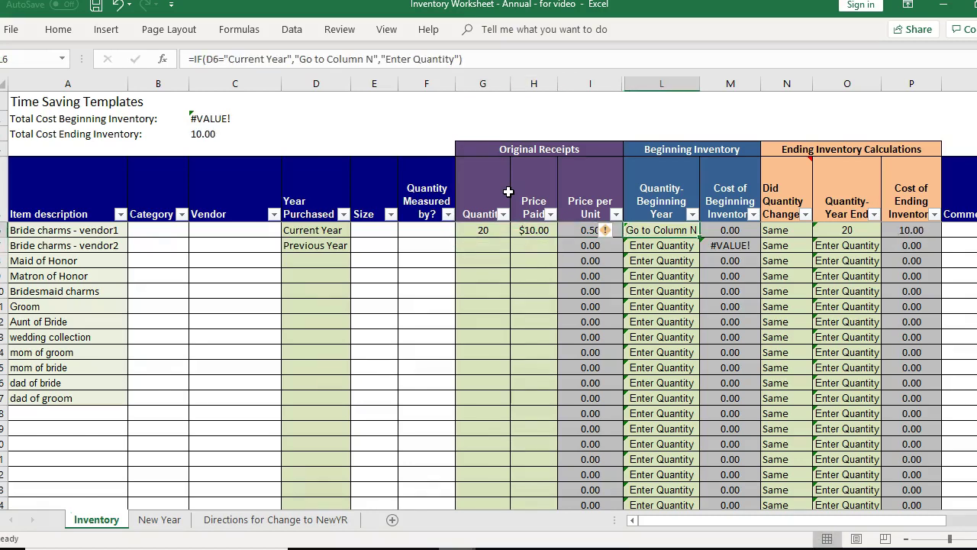
click(534, 244)
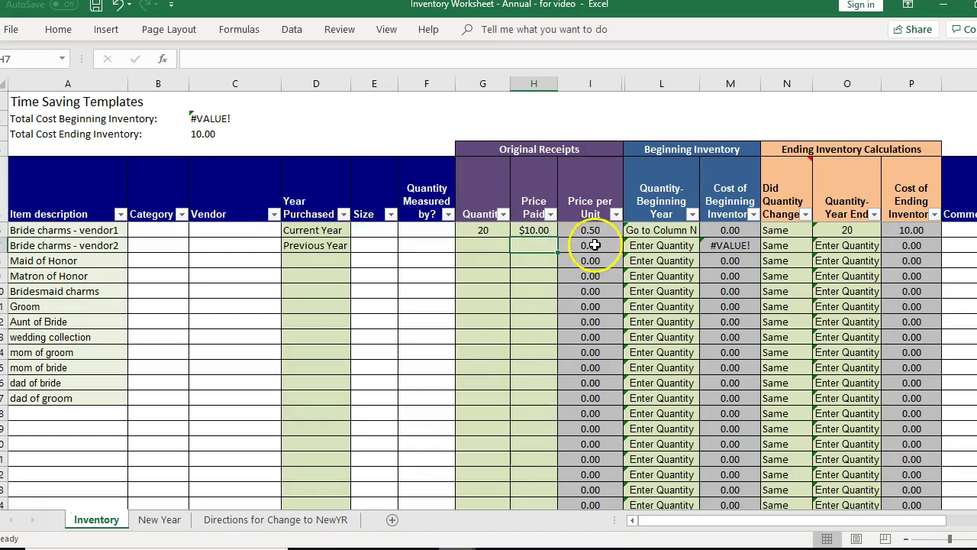
click(679, 230)
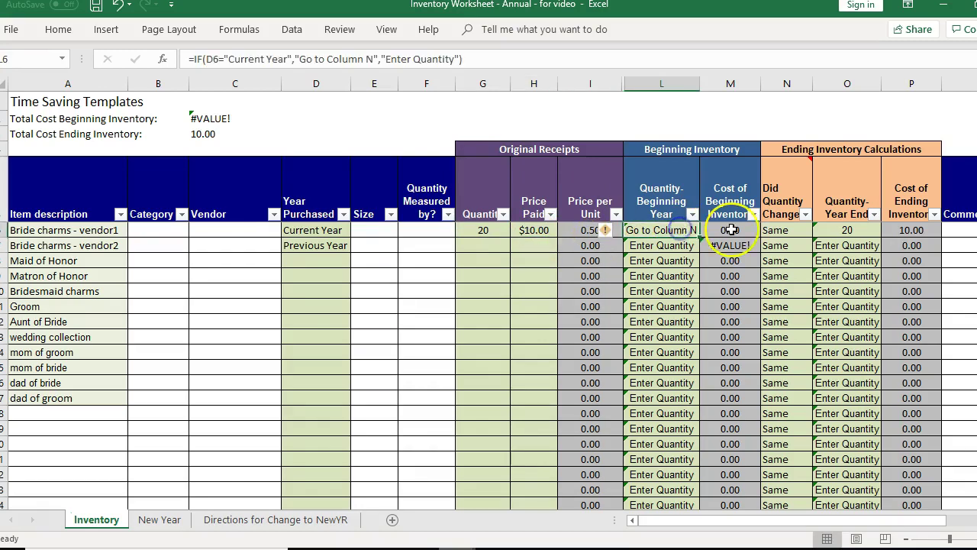
click(802, 230)
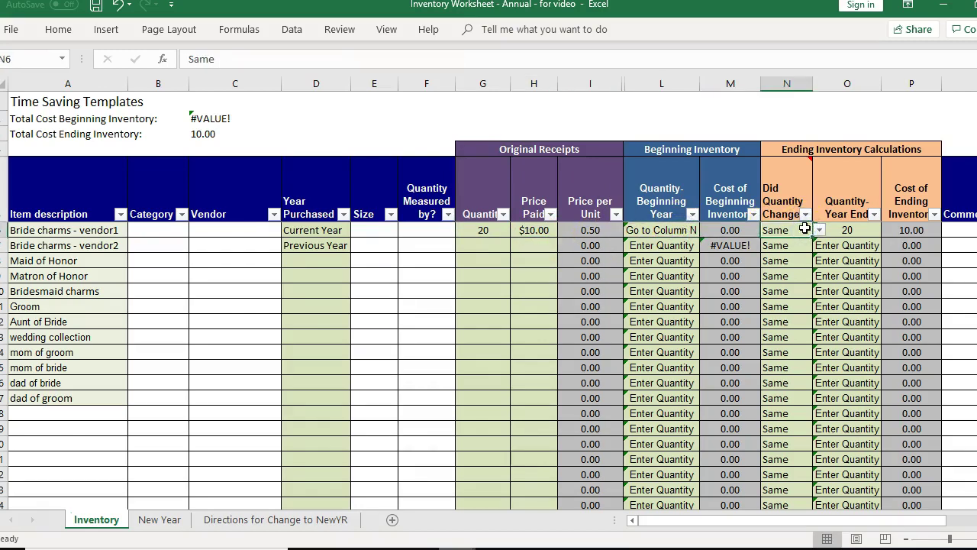
click(818, 231)
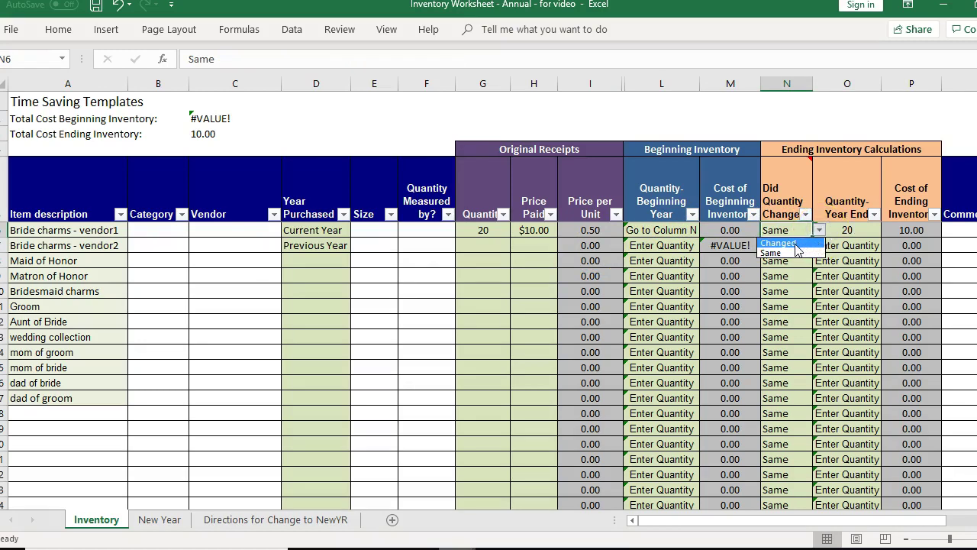
click(795, 243)
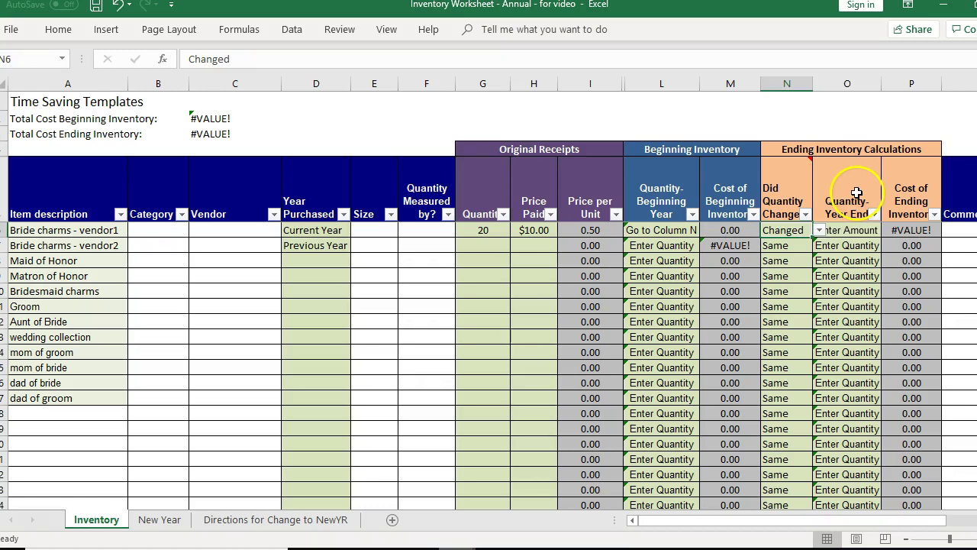
click(862, 218)
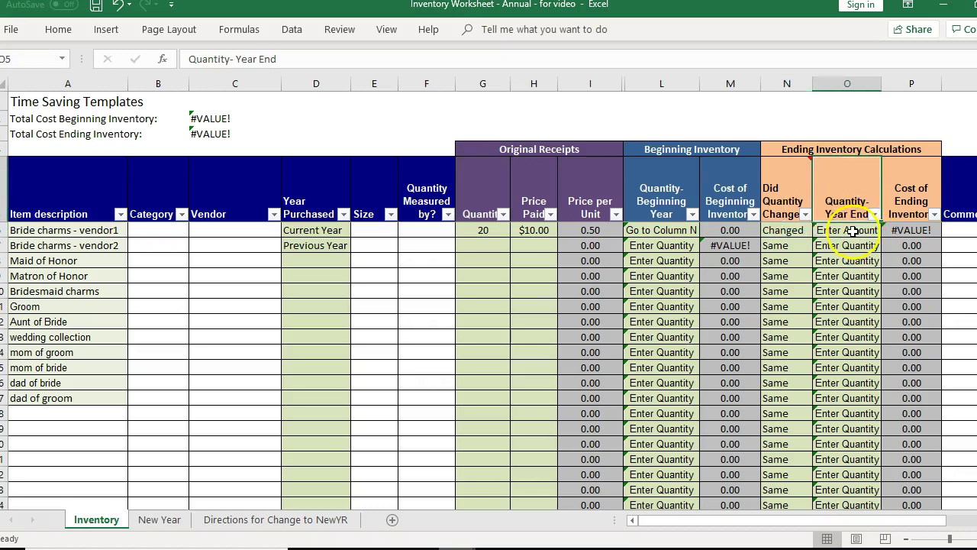
click(852, 229)
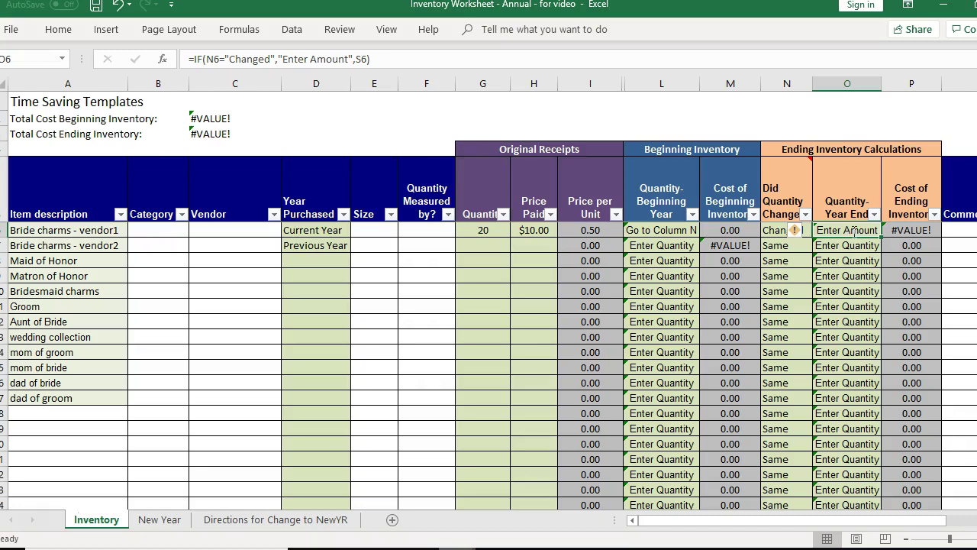
text(10)
key(Return)
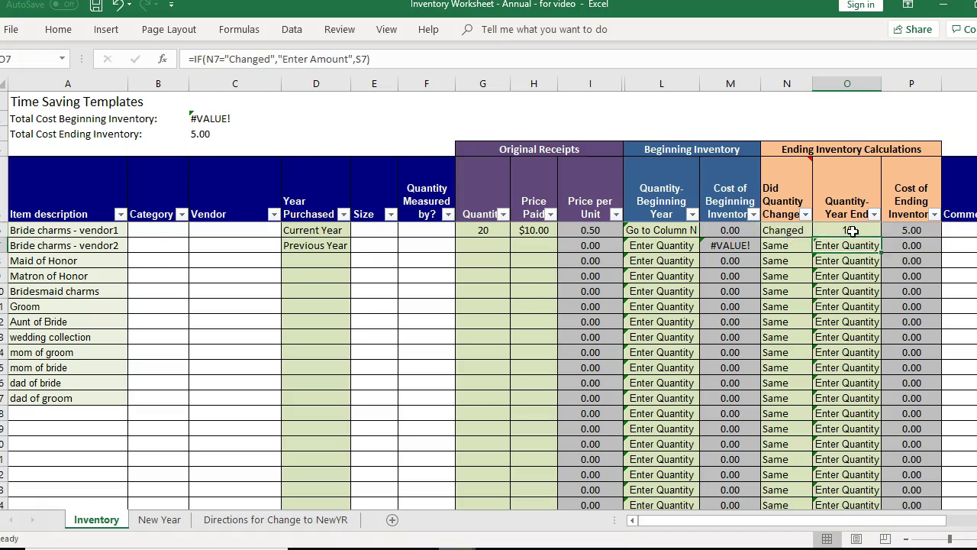
click(909, 230)
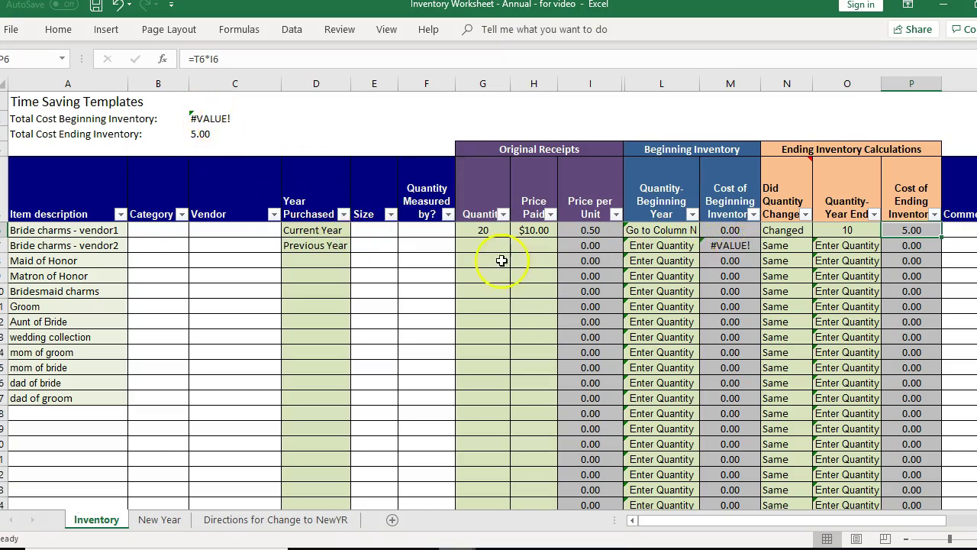
- Enter Quantity 10 and Price Paid 10 for Bride charms - vendor2 in G7 and H7
click(310, 233)
key(Down)
key(Left)
key(Left)
key(Right)
key(Right)
key(Right)
key(Right)
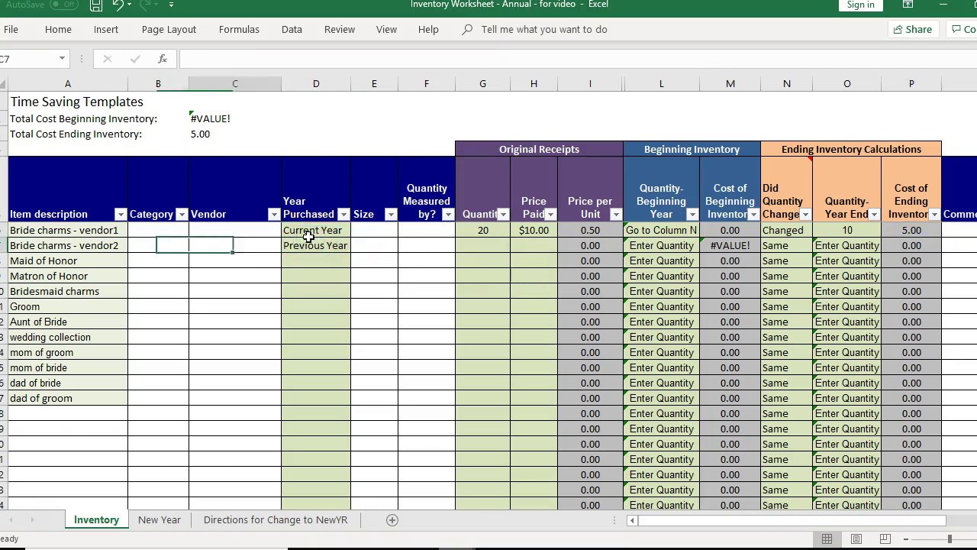
key(Right)
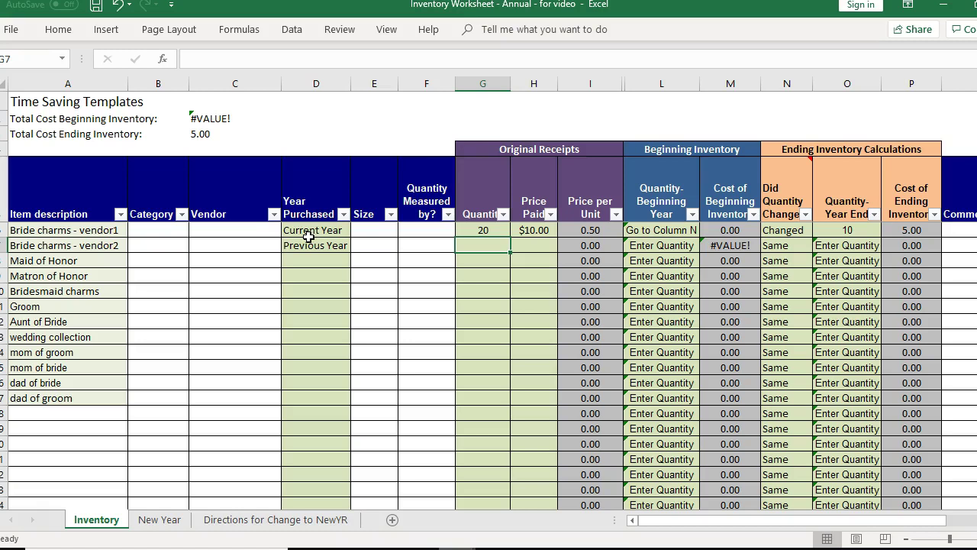
text(10)
key(Return)
key(Up)
key(Right)
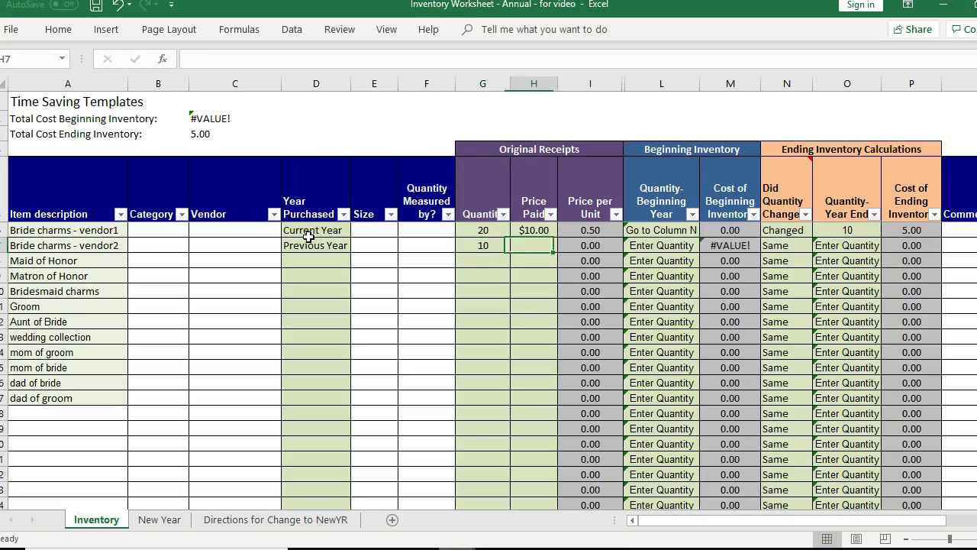
text(10)
key(Return)
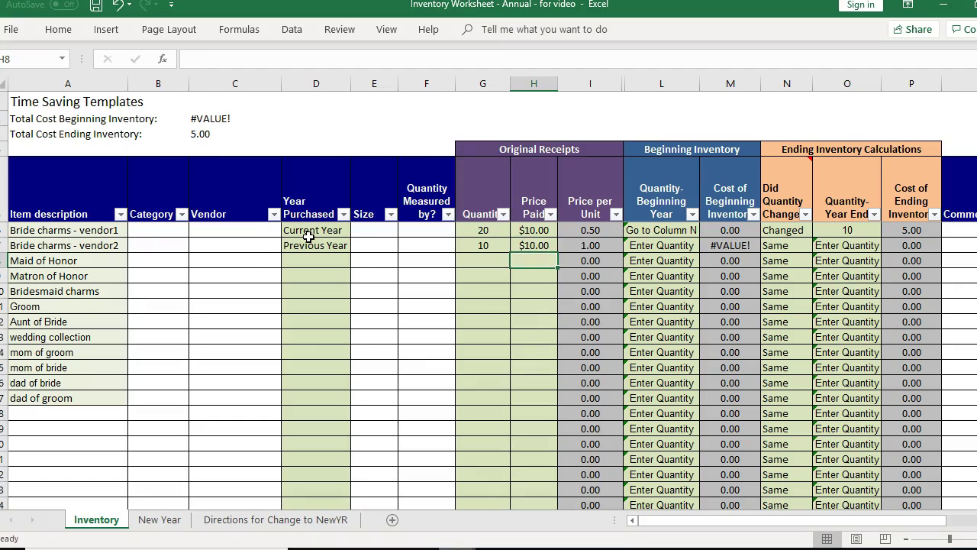
- Check vendor2's 1.00 unit price and the beginning quantity IF formula in L7
key(Up)
key(Left)
key(Right)
key(Right)
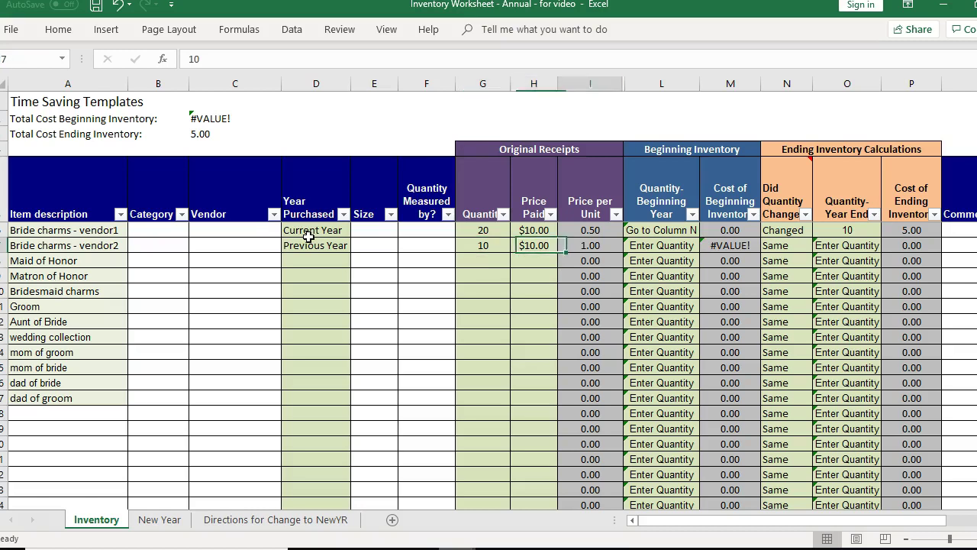
key(Right)
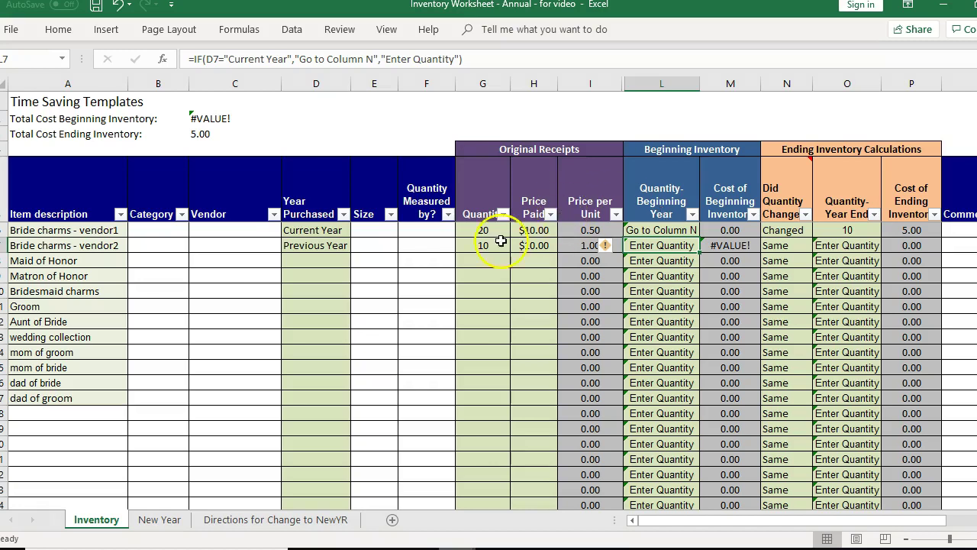
- Enter a beginning quantity of 5 for Bride charms - vendor2 in L7
click(474, 246)
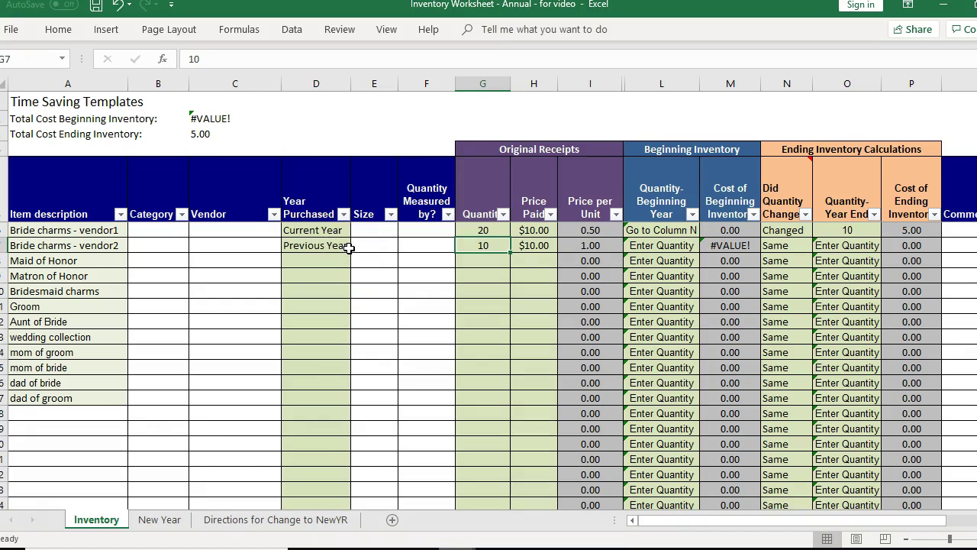
click(662, 245)
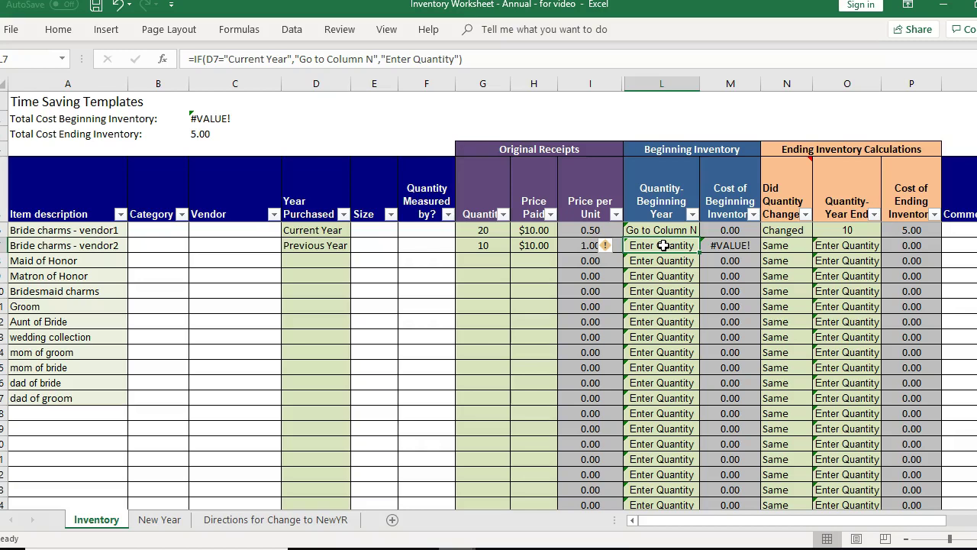
double_click(663, 245)
key(Return)
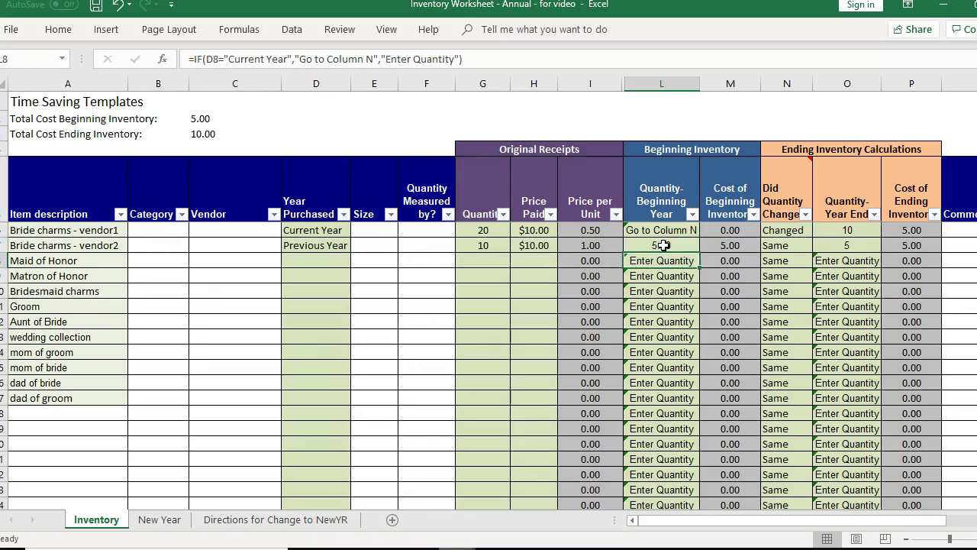
- Mark vendor2's quantity as Changed and set its Quantity-Year End to 0
click(805, 244)
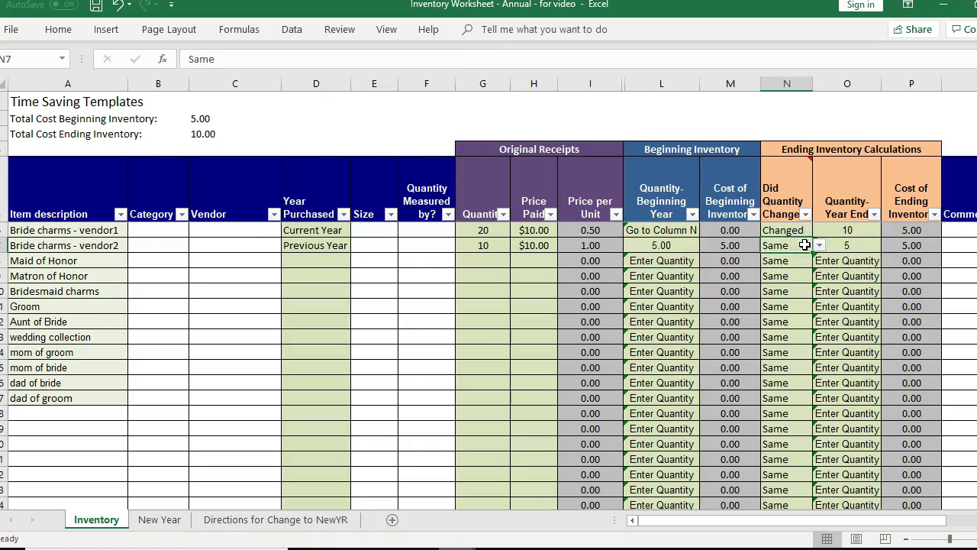
click(820, 245)
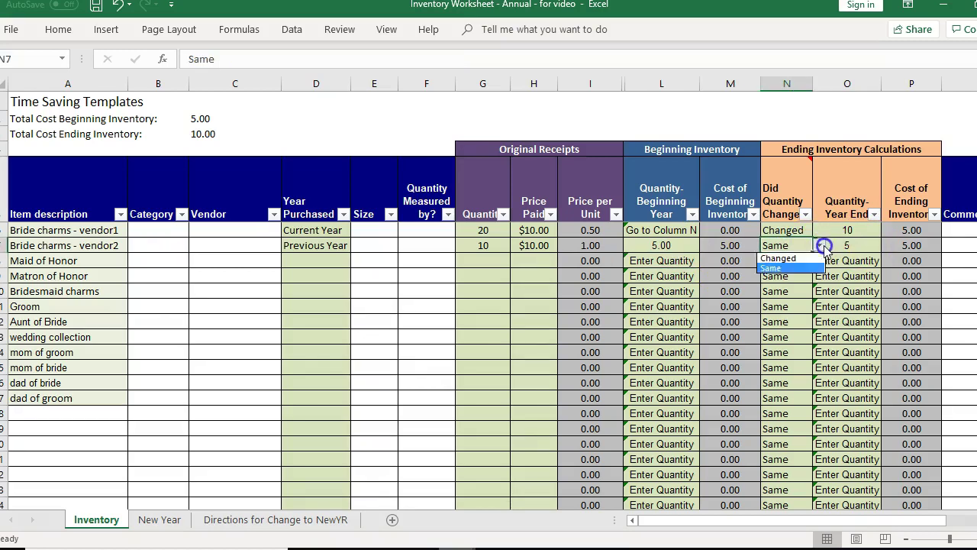
click(820, 245)
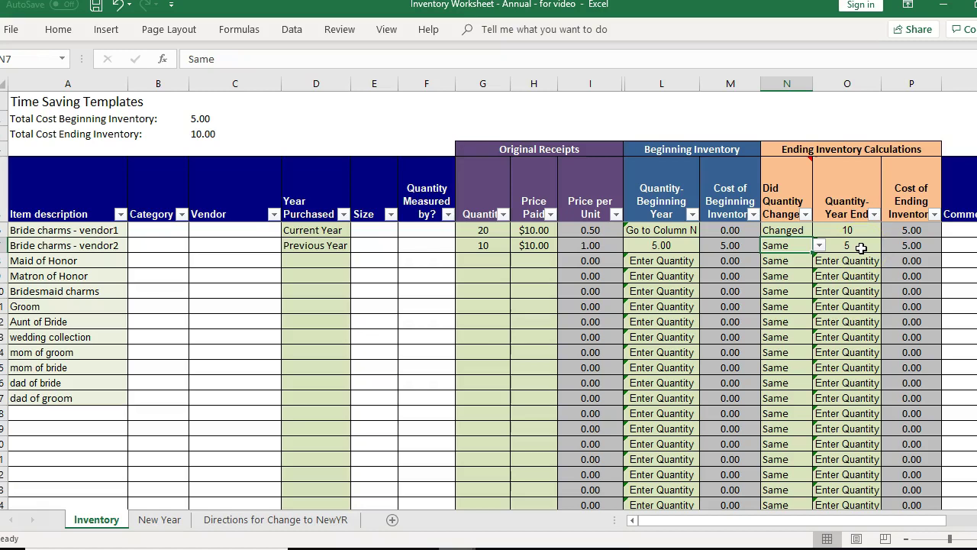
click(819, 245)
click(810, 258)
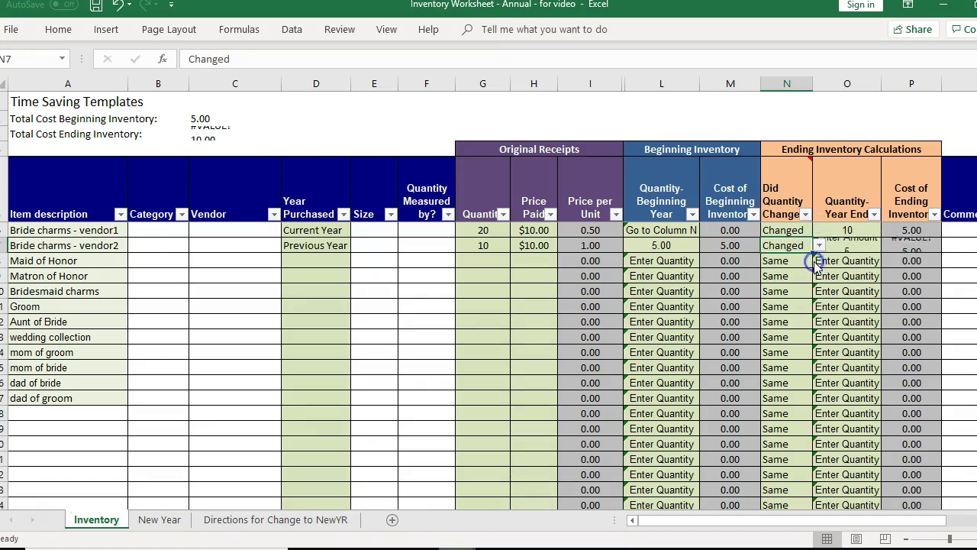
click(863, 247)
text(0)
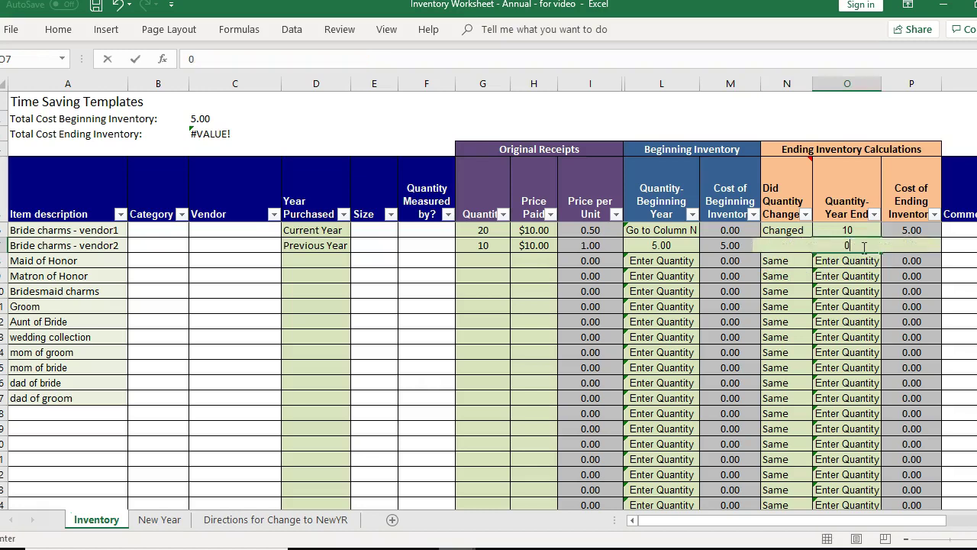
key(Return)
click(863, 246)
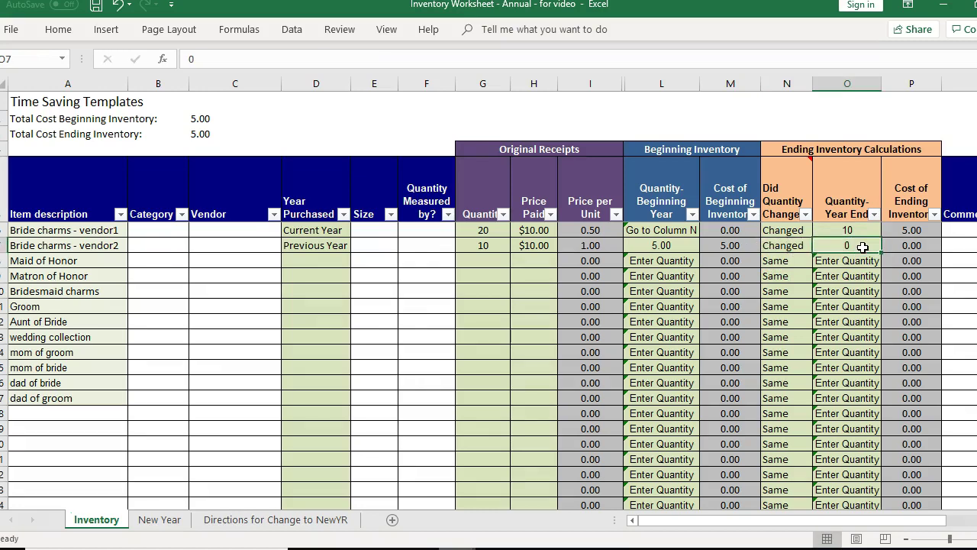
key(Left)
key(Left)
key(Left)
key(Left)
key(Left)
key(Left)
key(Left)
key(Left)
key(Left)
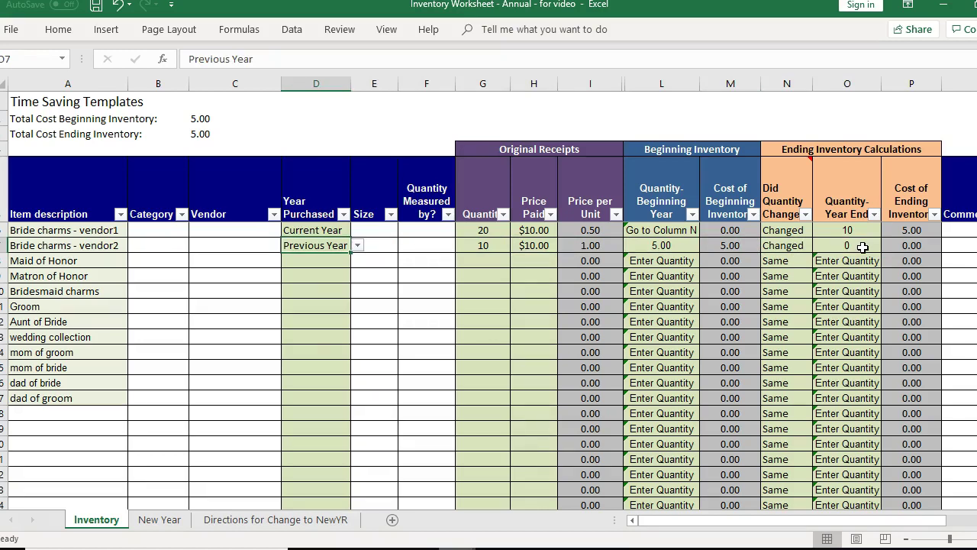
- Copy Current Year from D6 into Year Purchased cells D8:D17, Maid of Honor through dad of groom
click(339, 226)
key(ctrl+c)
key(Down)
key(Down)
key(shift+Down)
key(shift+Down)
key(shift+Down)
key(shift+Down)
key(shift+Down)
key(shift+Down)
key(shift+Down)
key(shift+Down)
key(shift+Down)
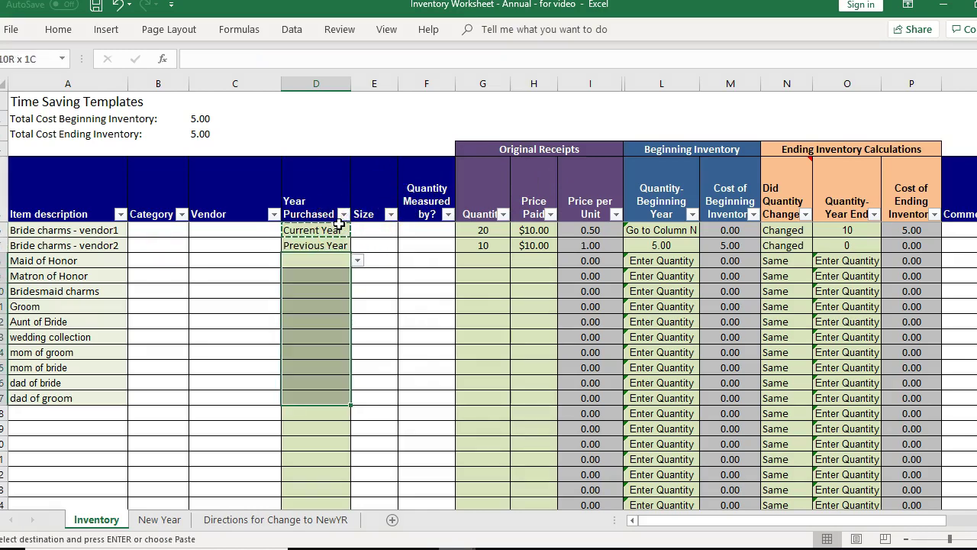
key(ctrl+v)
key(Left)
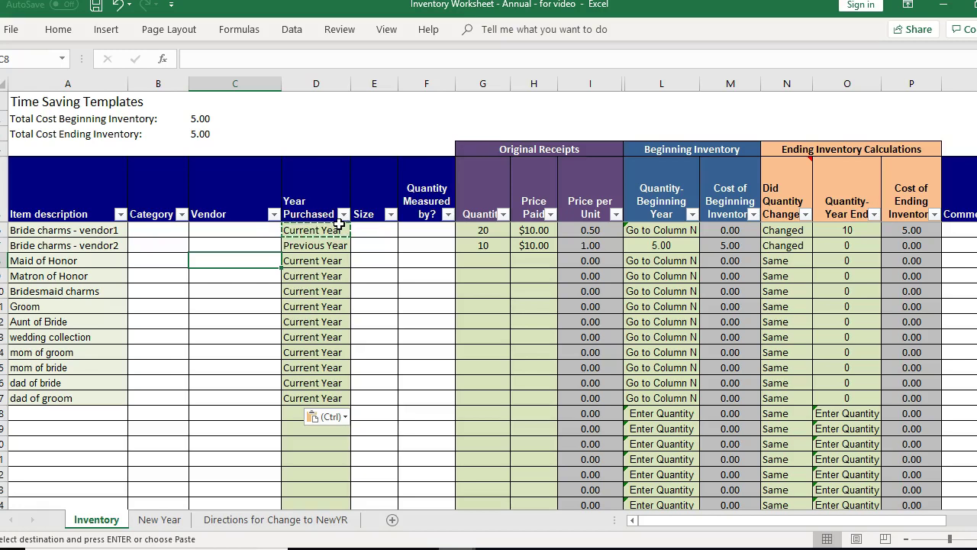
- Copy the Maid of Honor through dad of groom quantities and prices from the High Volume workbook
mouse_move(886, 546)
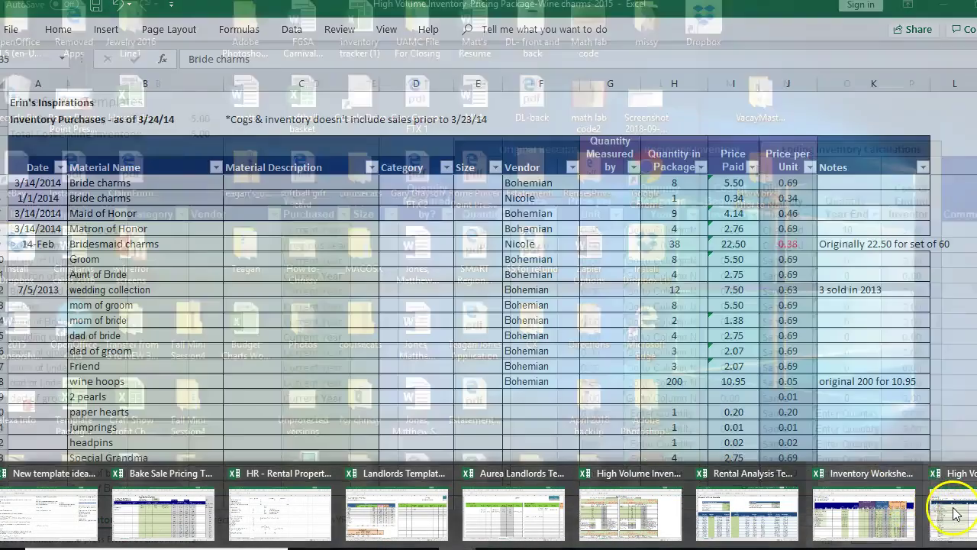
click(958, 526)
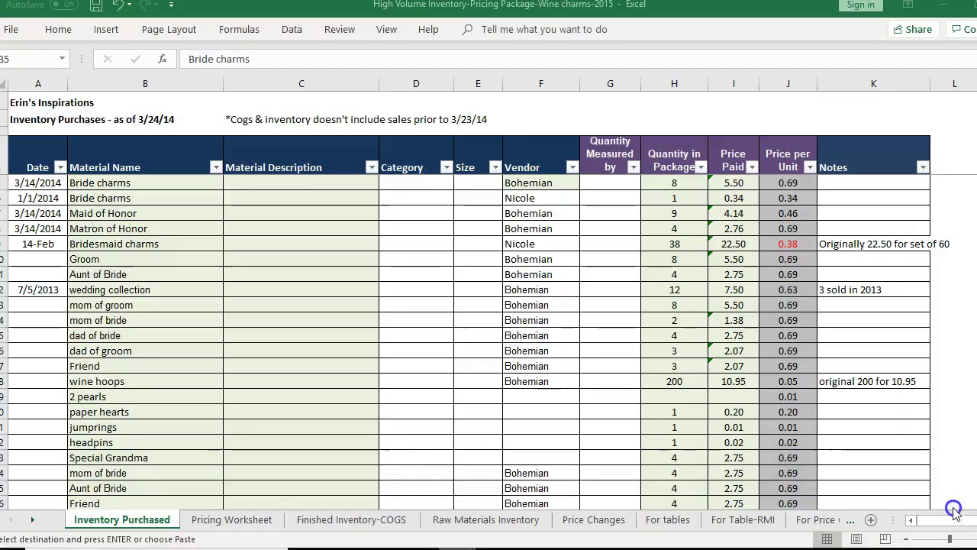
click(535, 305)
drag(691, 376, 676, 323)
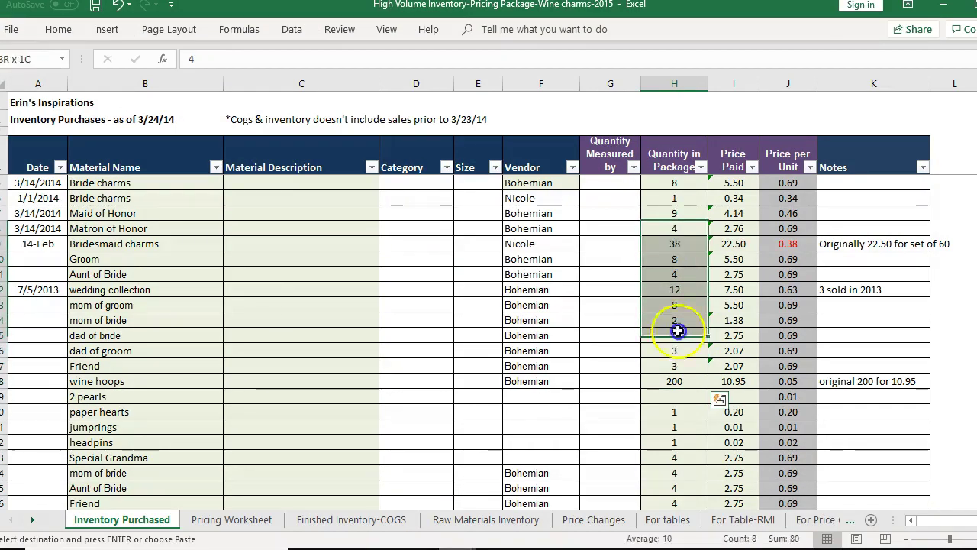
click(873, 524)
key(Return)
key(alt+Tab)
click(737, 244)
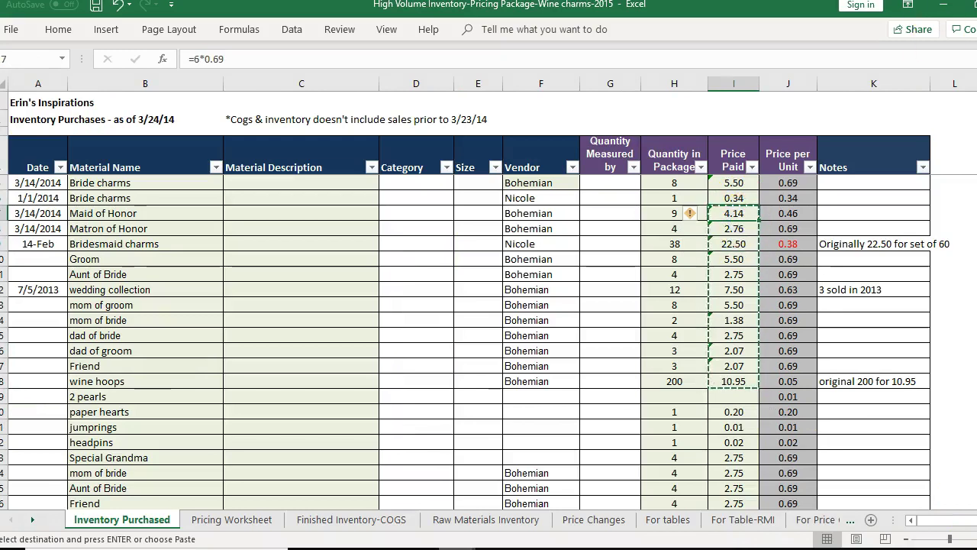
click(943, 6)
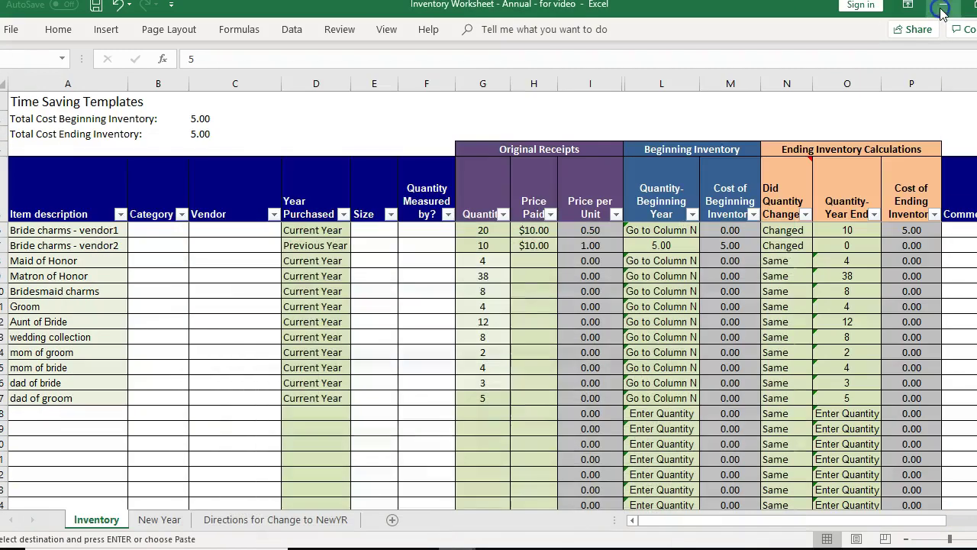
- Paste the prices into H8 as values only and remove the extras below row 17
click(539, 261)
right_click(539, 262)
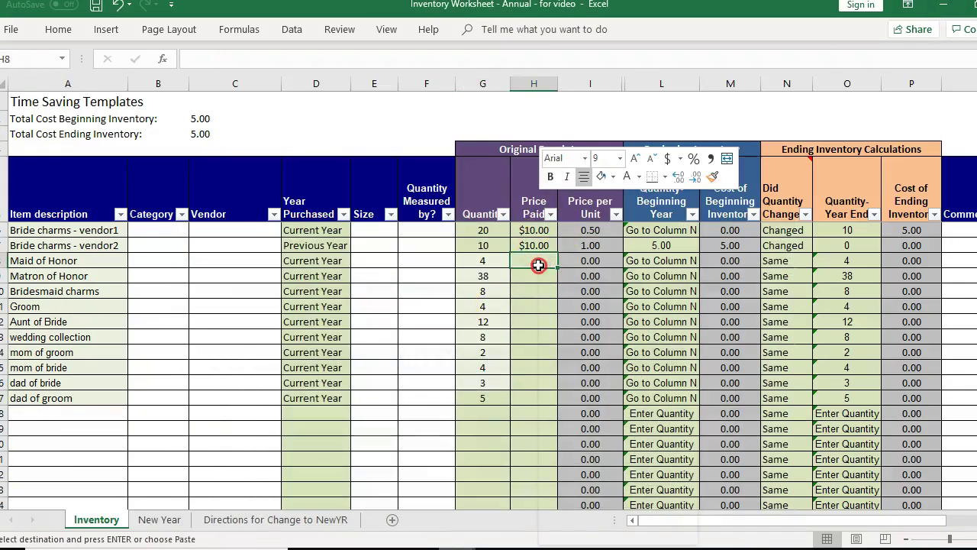
click(593, 288)
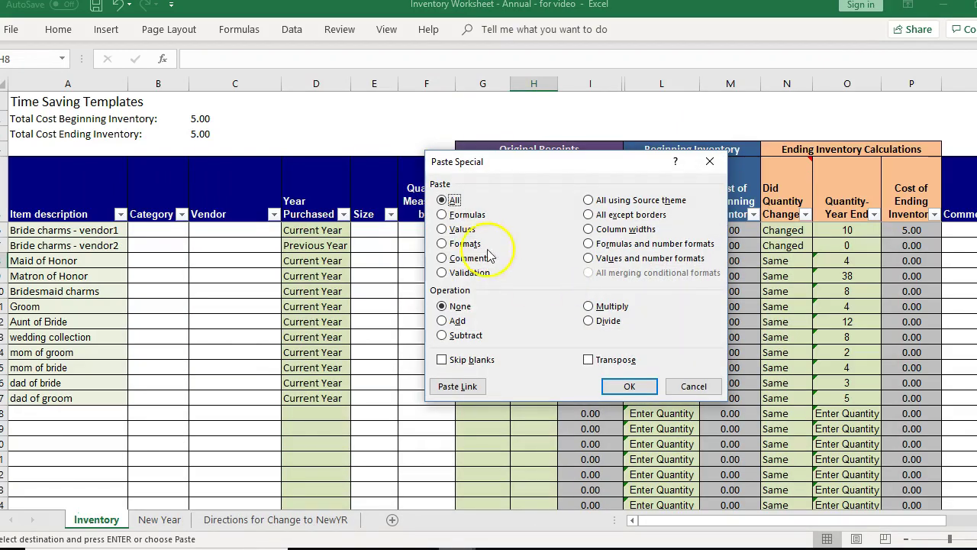
click(451, 229)
click(622, 385)
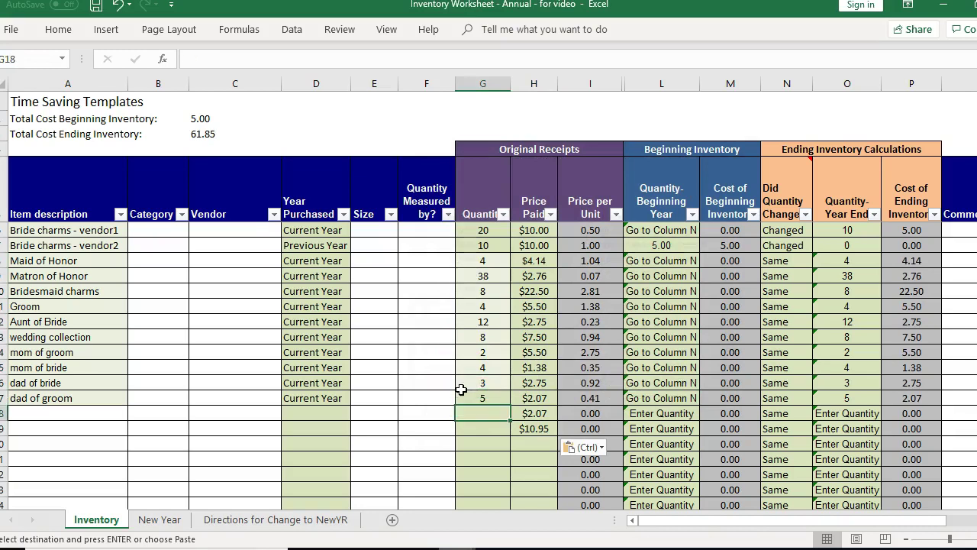
key(ctrl+z)
key(Right)
key(Right)
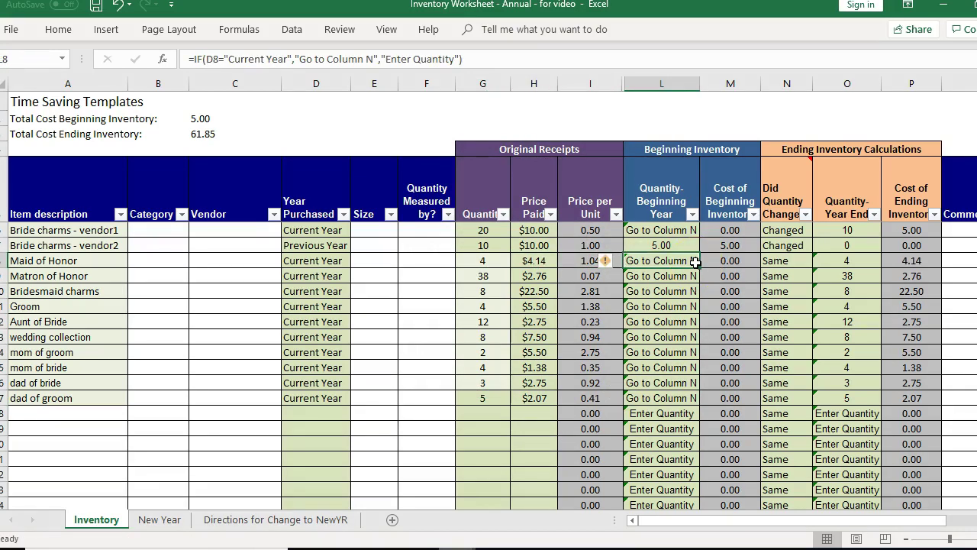
- Mark Matron of Honor's quantity as Changed with a year-end quantity of 30
key(Right)
key(Right)
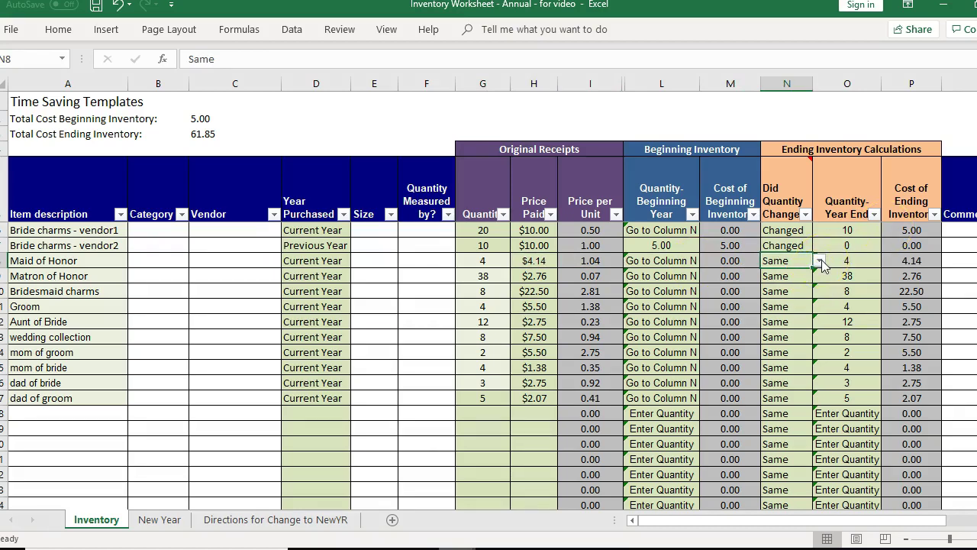
click(810, 277)
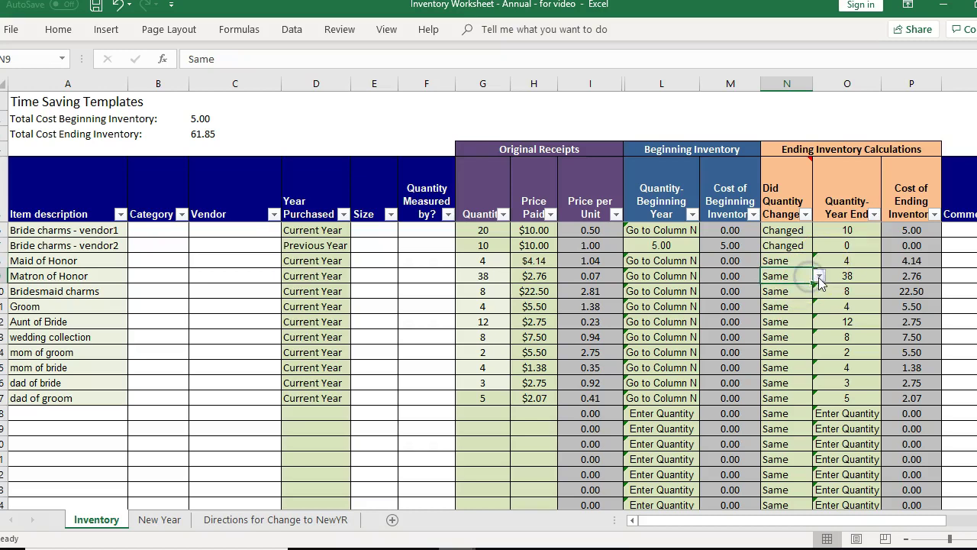
click(819, 275)
click(812, 289)
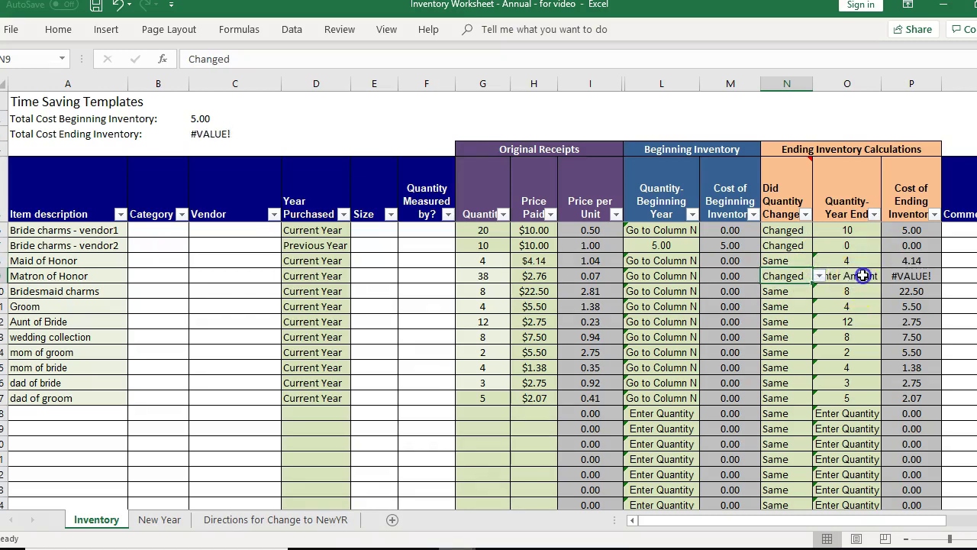
click(863, 276)
text(30)
key(Return)
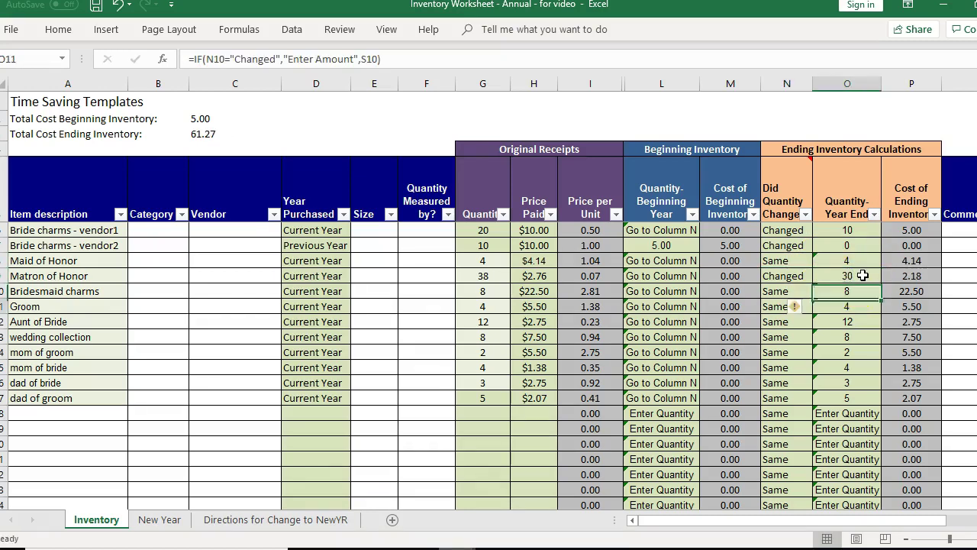
key(Down)
key(Left)
- Mark Aunt of Bride and mom of bride as Changed with year-end quantities 5 and 2
key(Down)
text(changed)
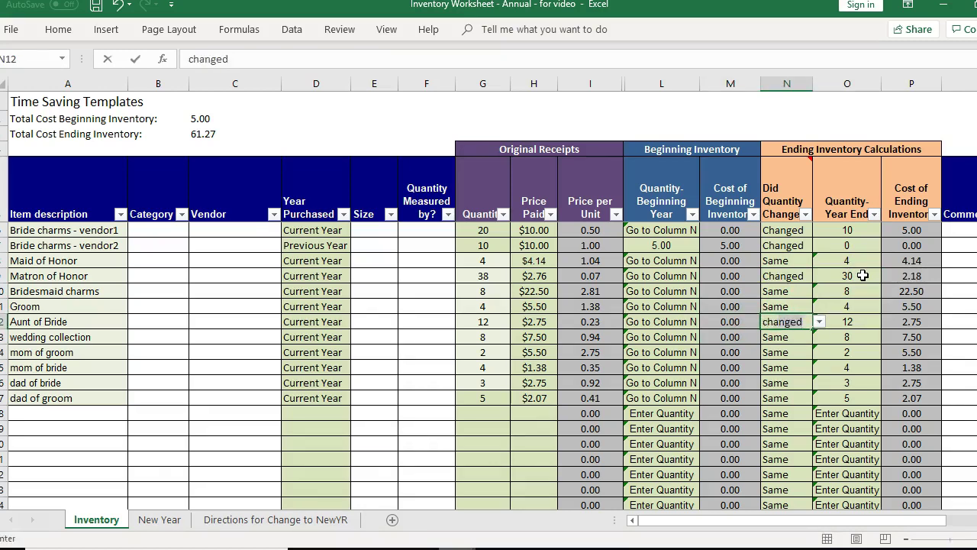
key(Tab)
text(5)
key(Return)
key(Down)
key(Down)
text(changed)
key(Tab)
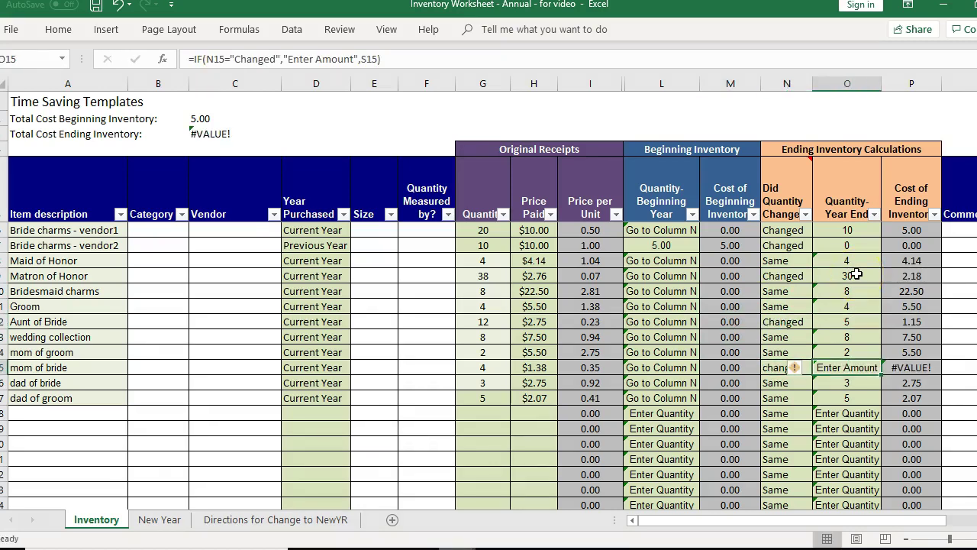
text(2)
key(Return)
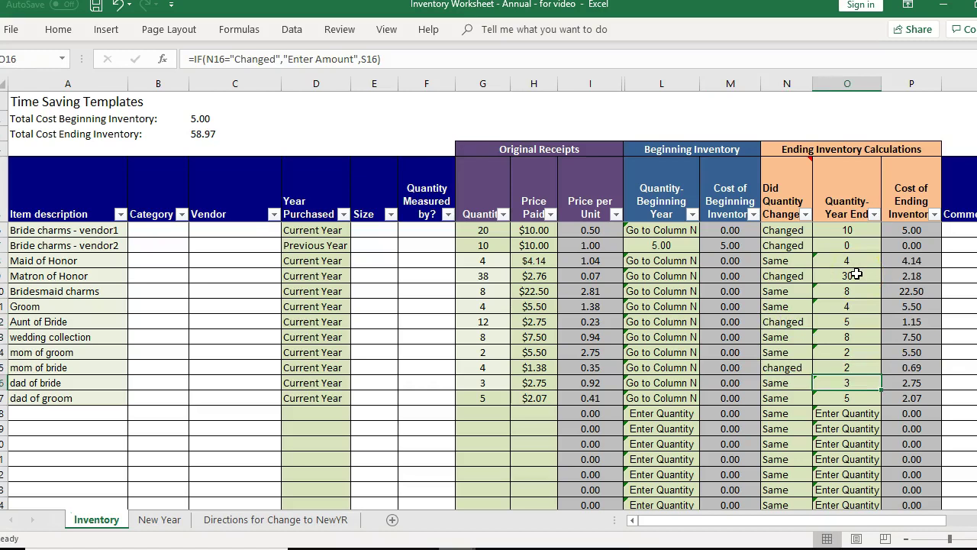
key(Down)
key(Left)
key(Left)
key(Left)
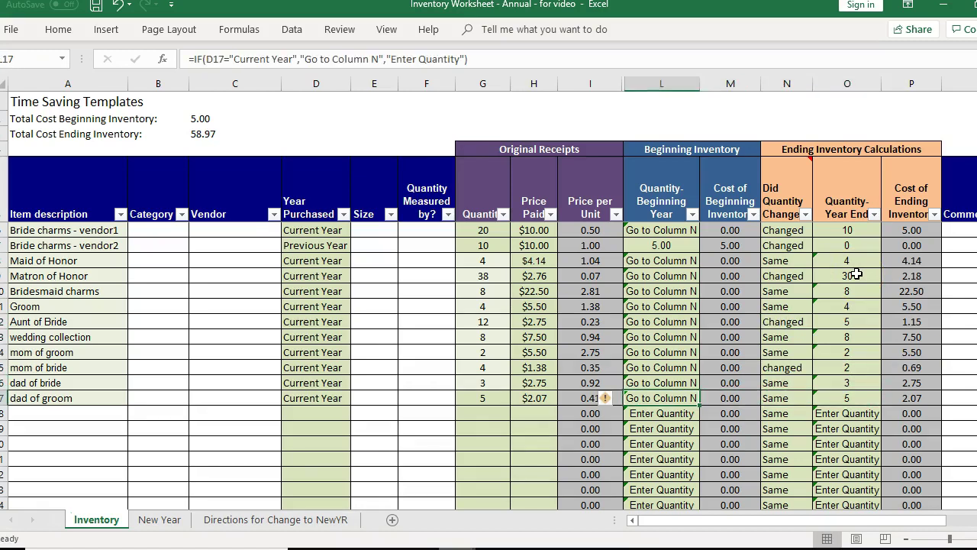
key(Home)
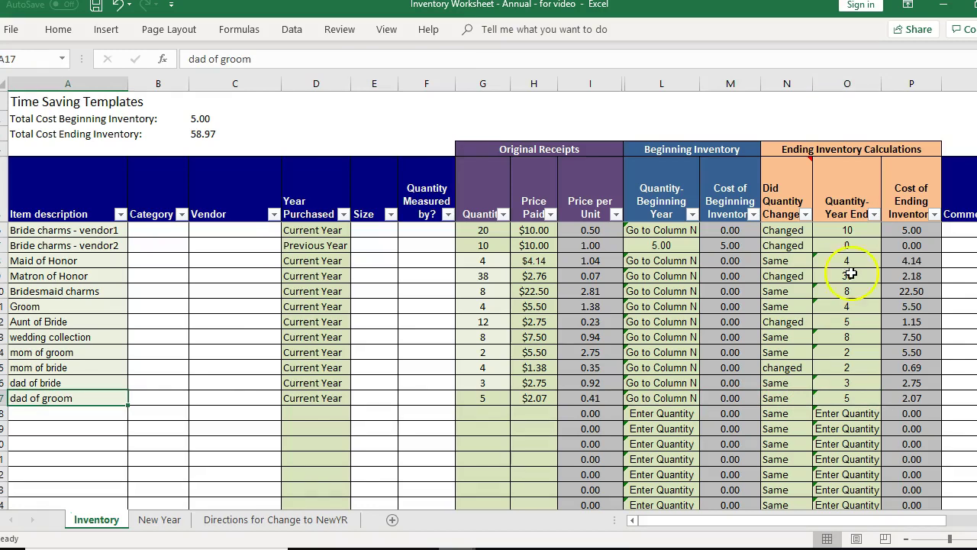
- Check the C2 and C3 totals (5.00 and 58.97) and save the workbook
click(250, 113)
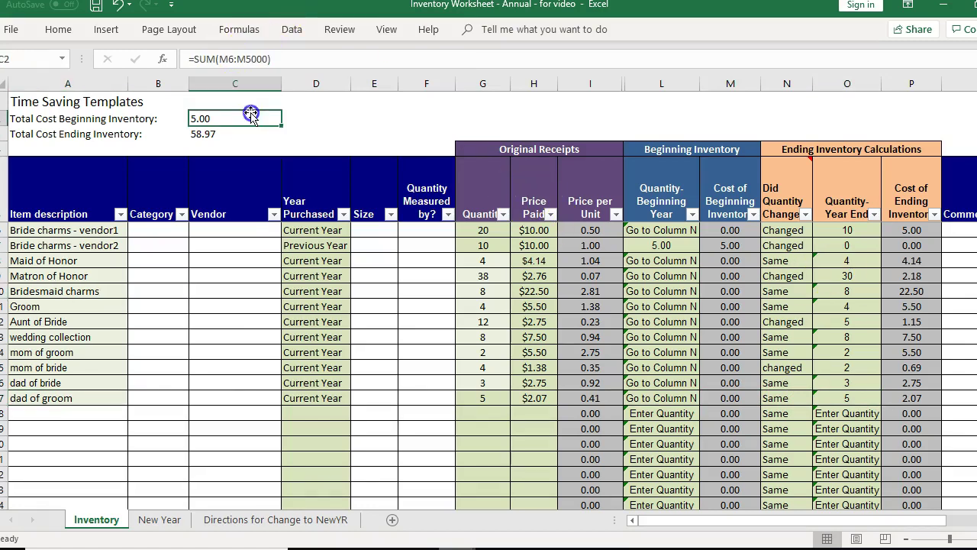
key(Down)
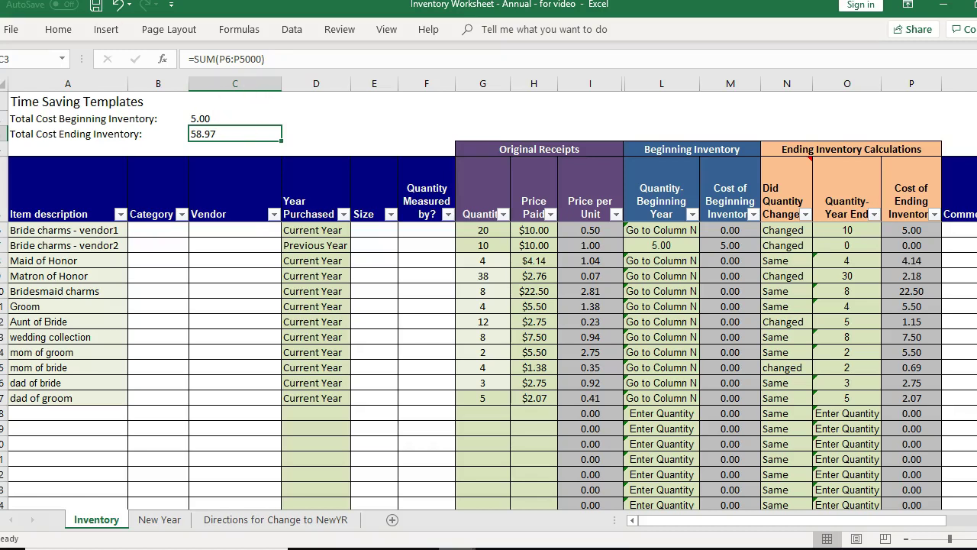
click(94, 10)
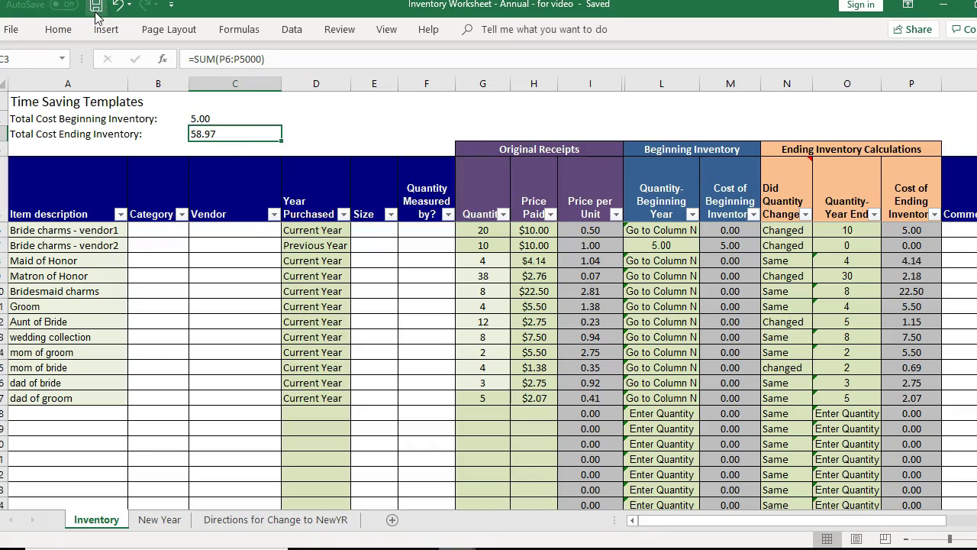
- Save a copy of the workbook with ' - 2018' appended to its name
click(10, 29)
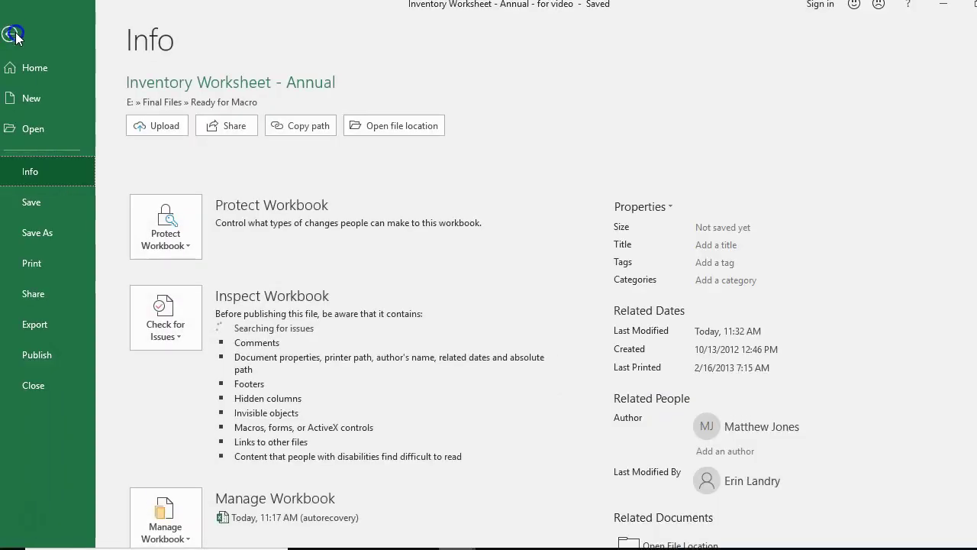
click(46, 234)
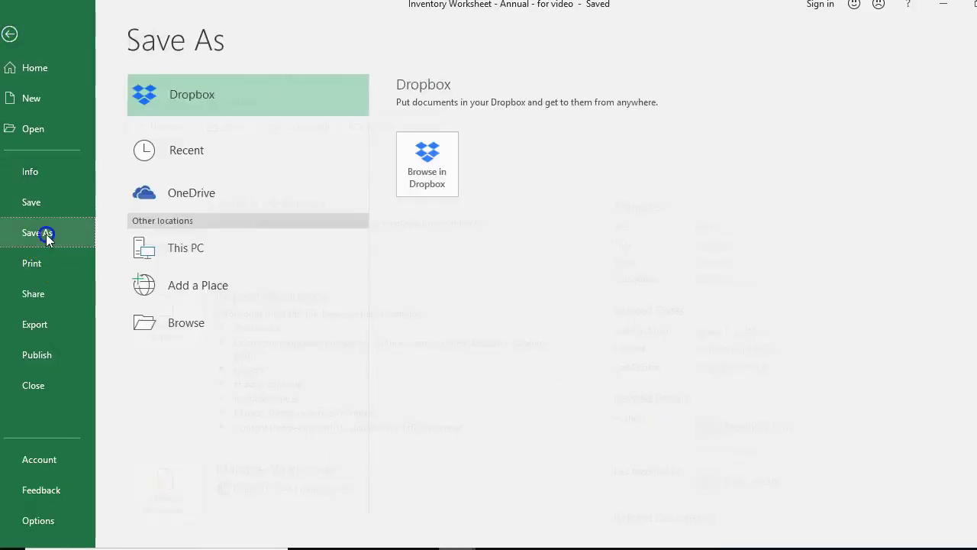
click(151, 317)
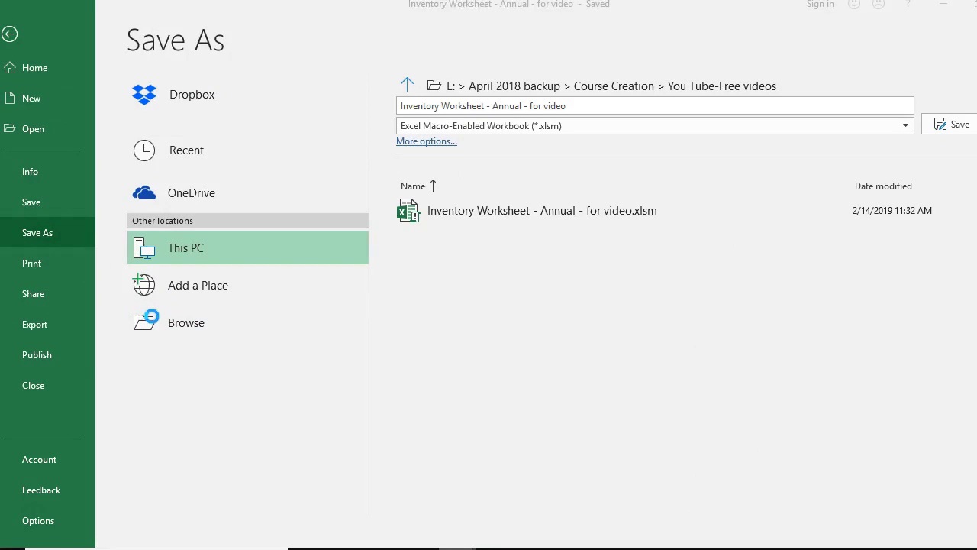
click(343, 255)
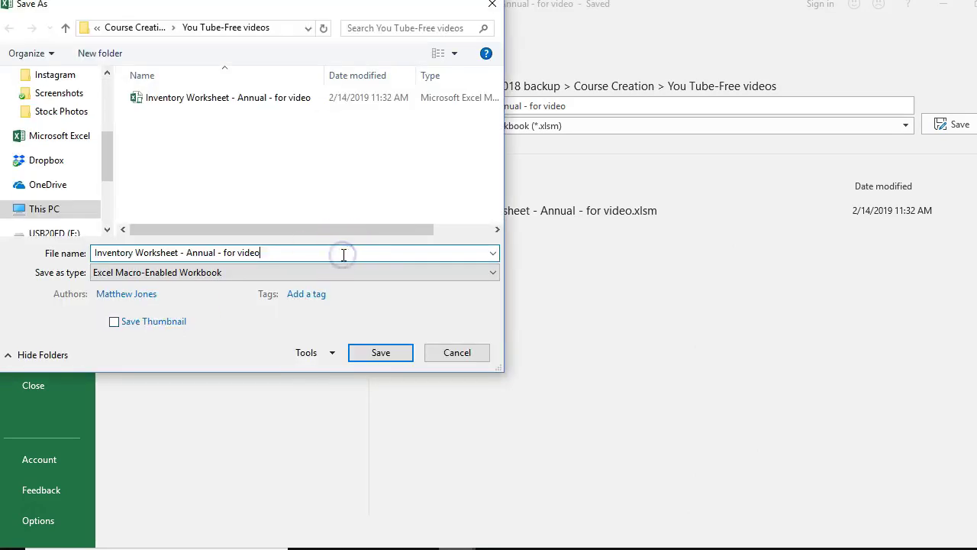
text(- 2018)
key(Return)
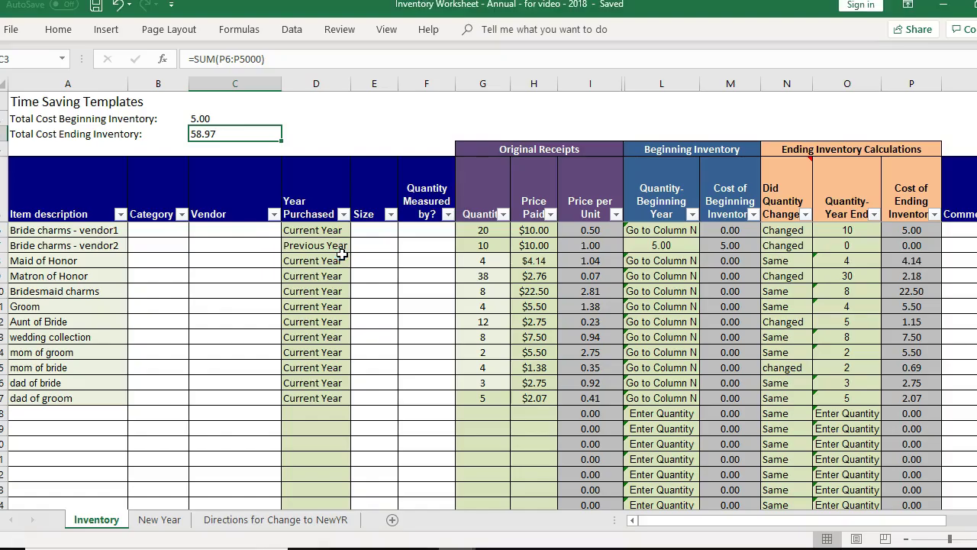
- Save another copy with the name changed from 2018 to 2019
click(9, 31)
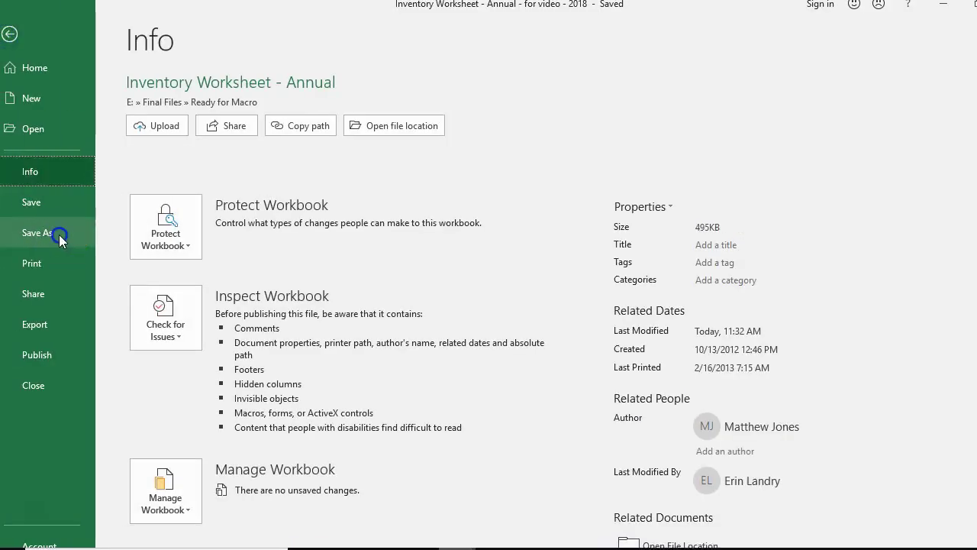
click(61, 235)
click(202, 325)
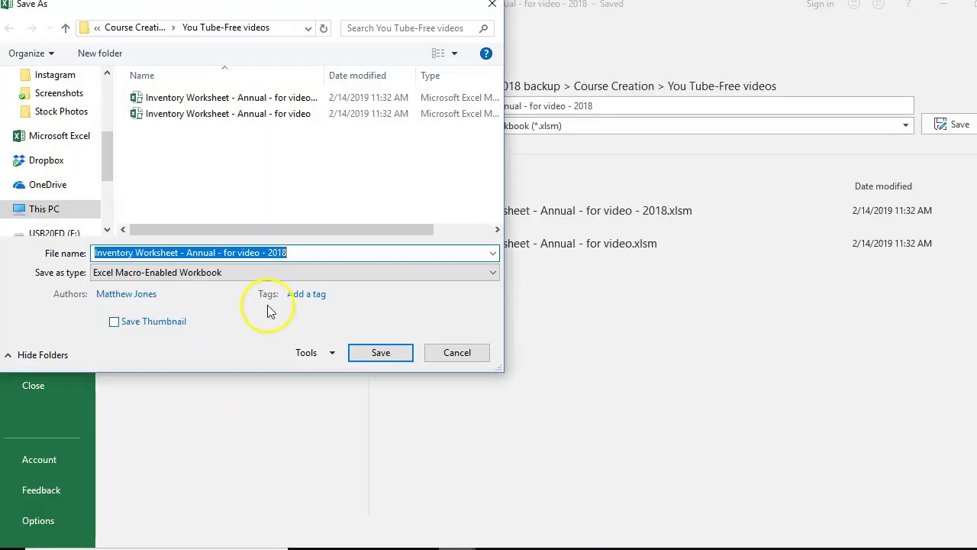
click(295, 252)
key(BackSpace)
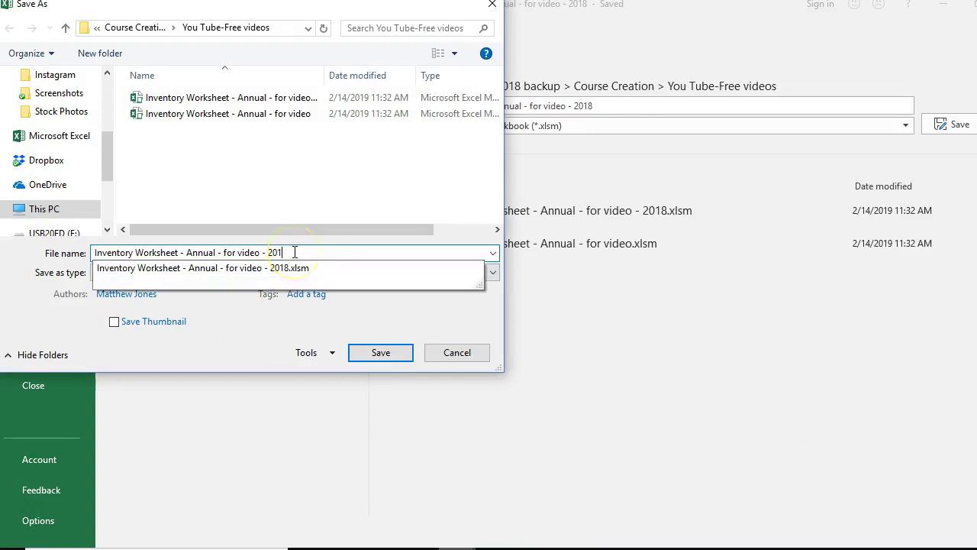
text(9)
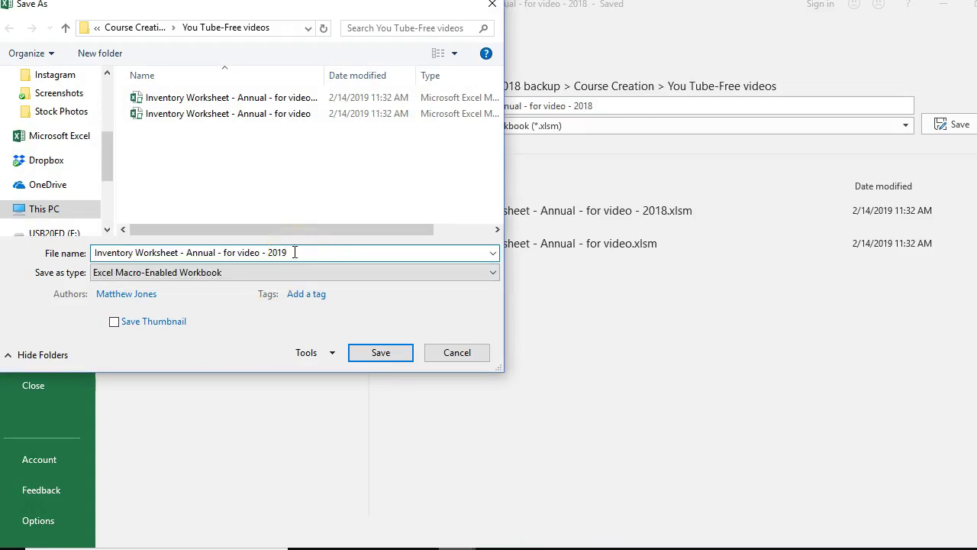
click(383, 357)
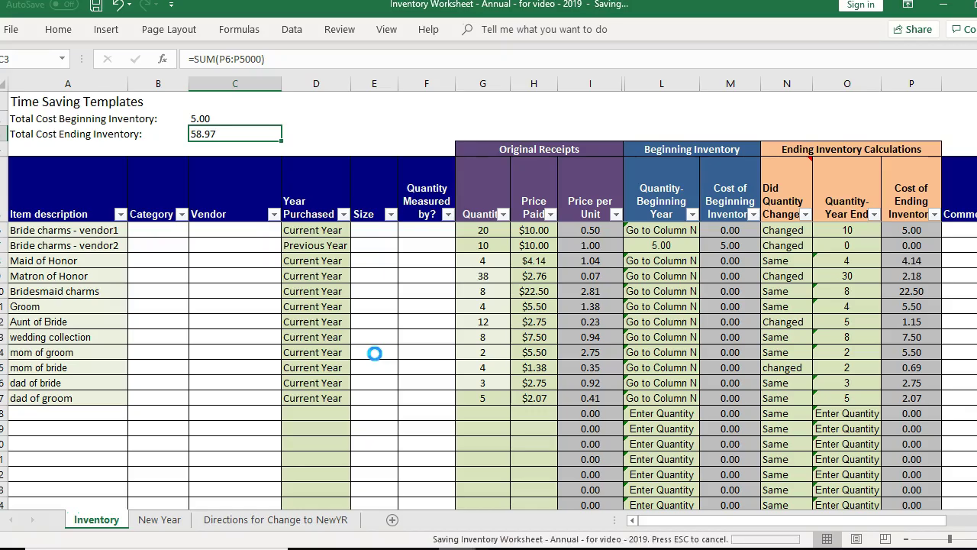
click(455, 165)
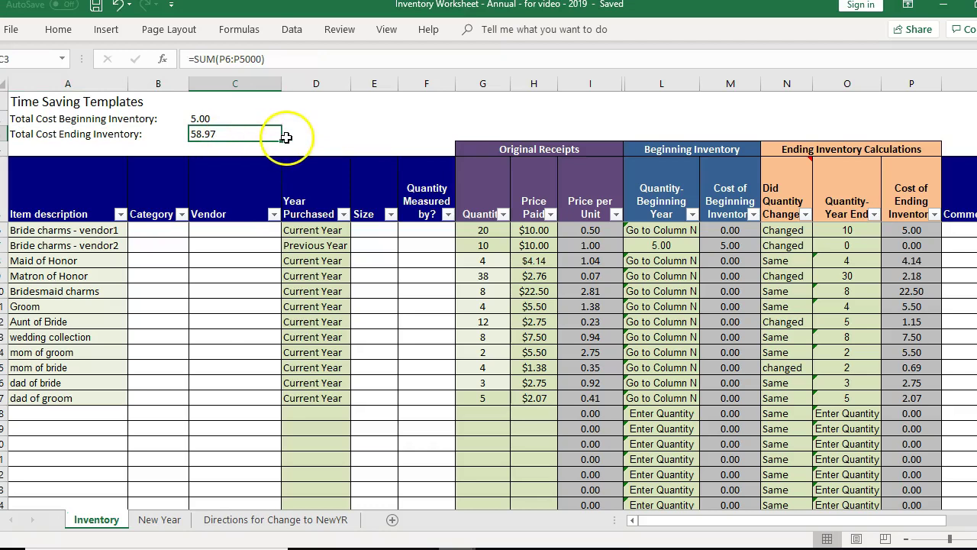
click(300, 137)
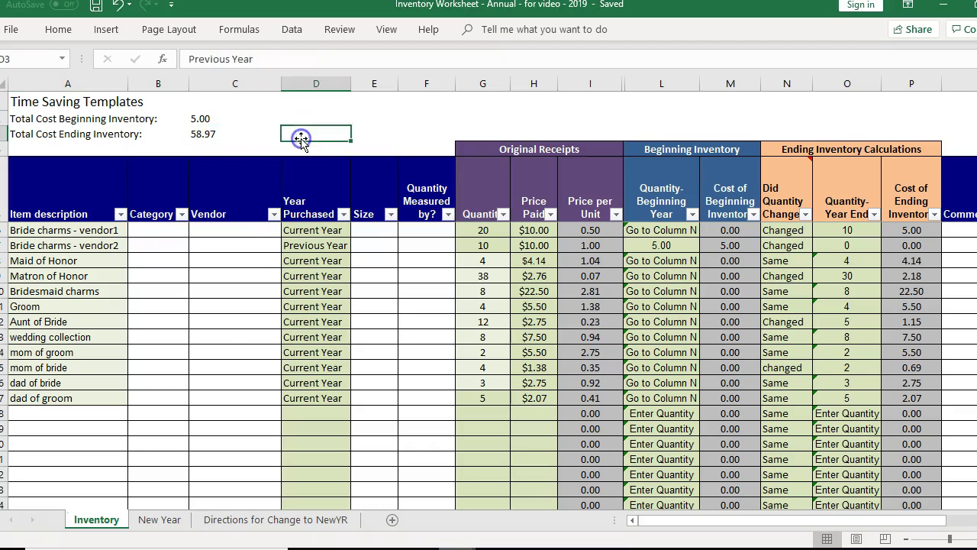
click(158, 115)
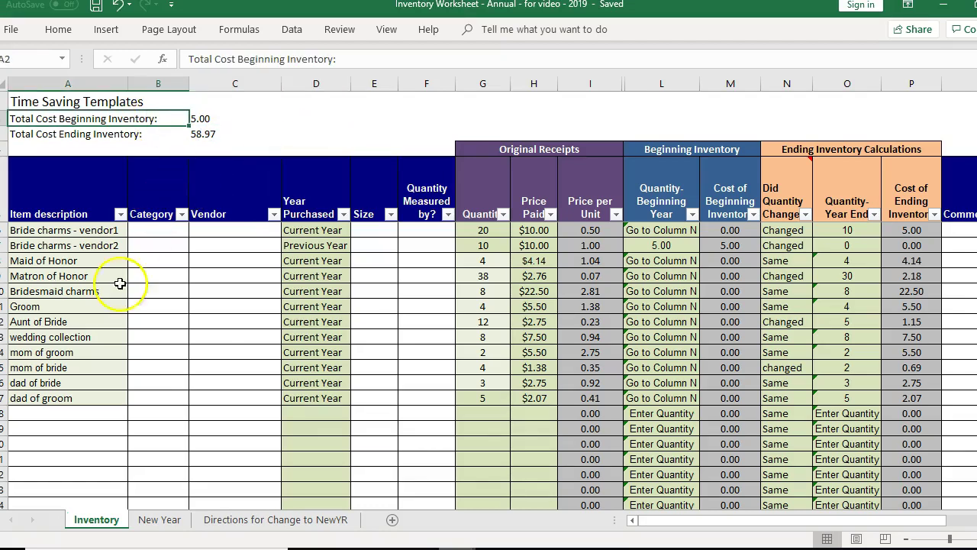
click(247, 522)
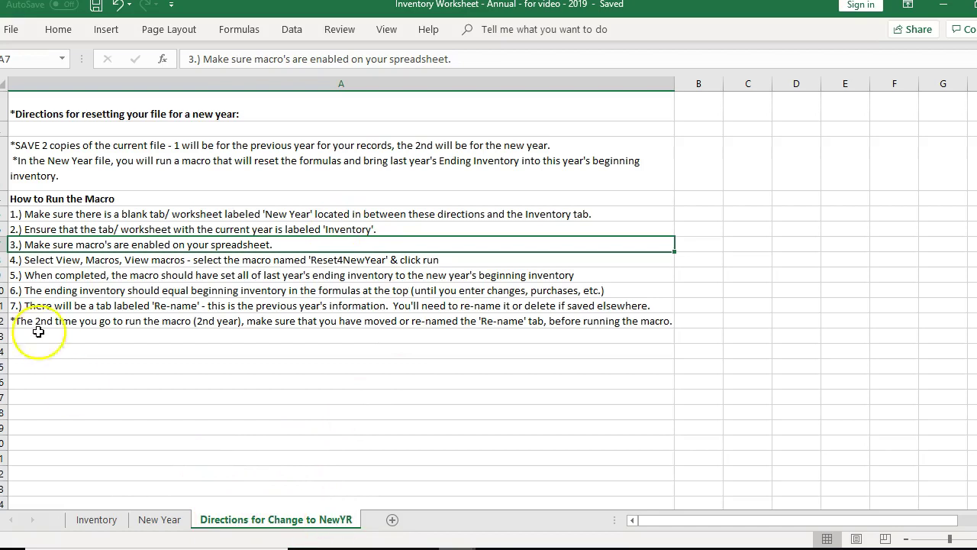
click(68, 260)
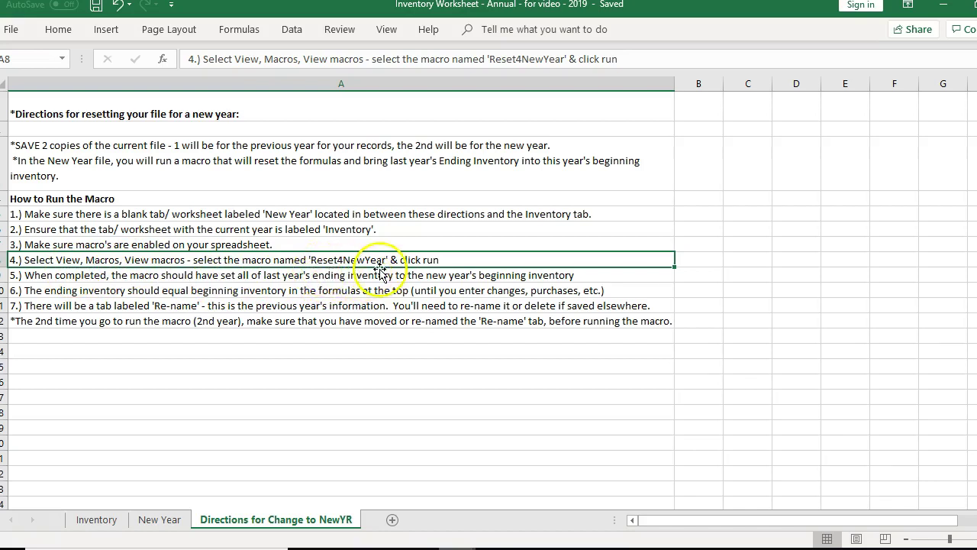
- Run the Reset4NewYear macro on the Inventory sheet from the View ribbon's Macros list
click(96, 522)
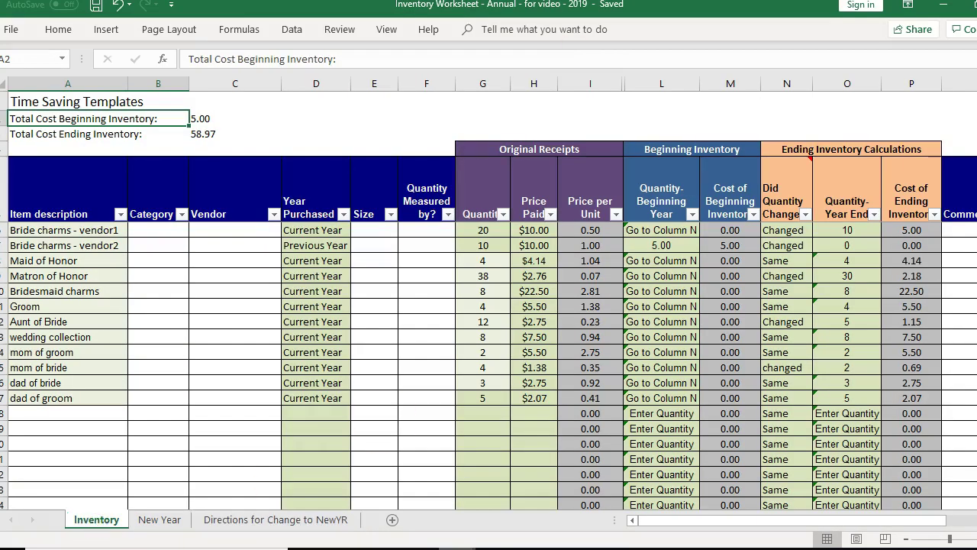
click(389, 31)
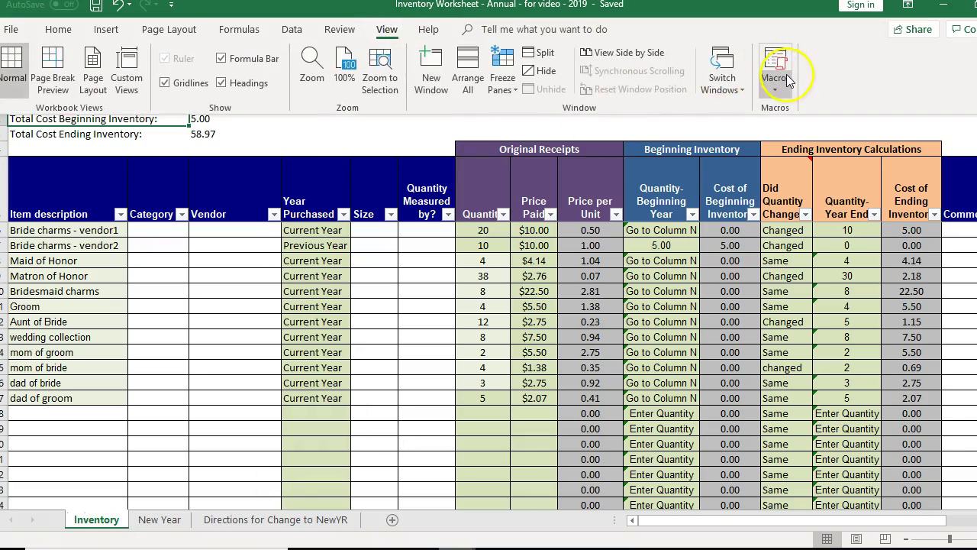
click(778, 65)
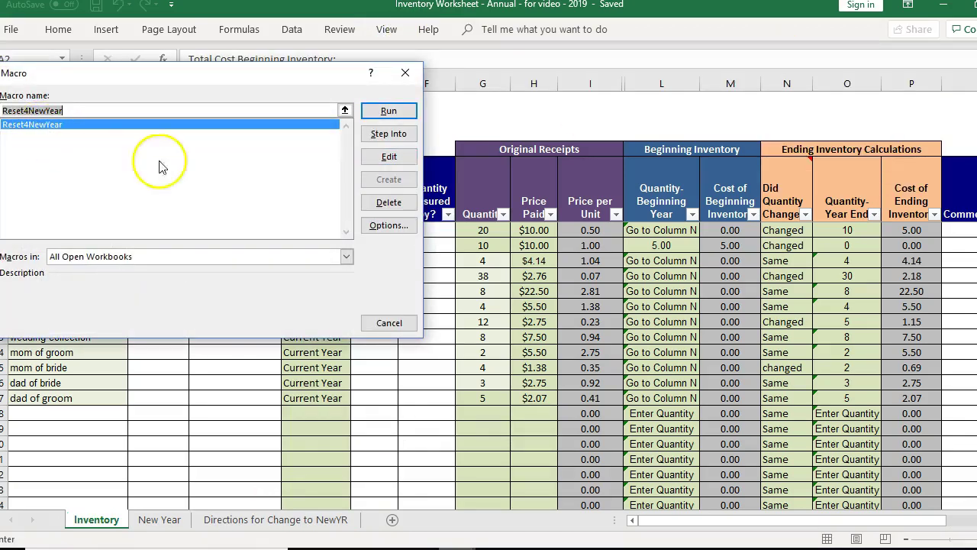
click(389, 112)
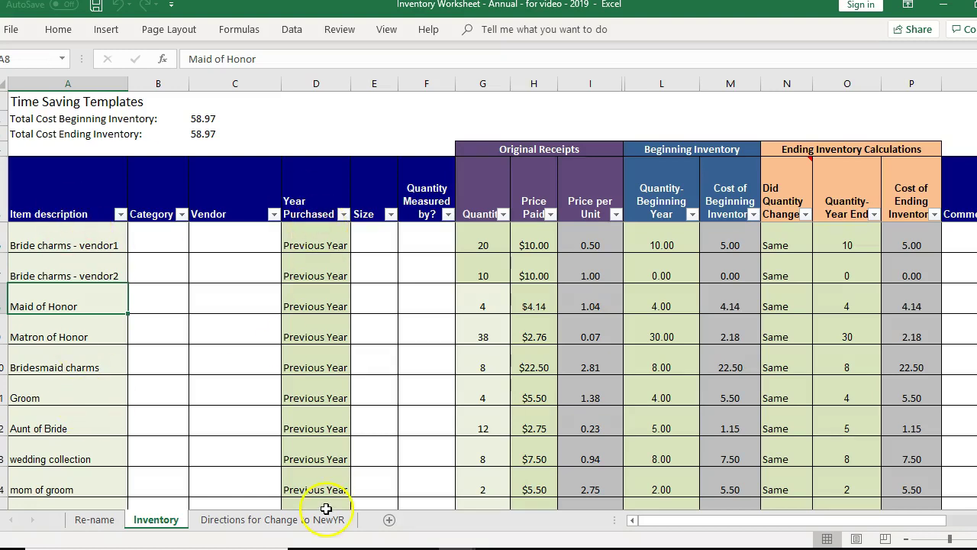
- Review the first item's beginning quantity and the total ending inventory formula
key(ctrl+Home)
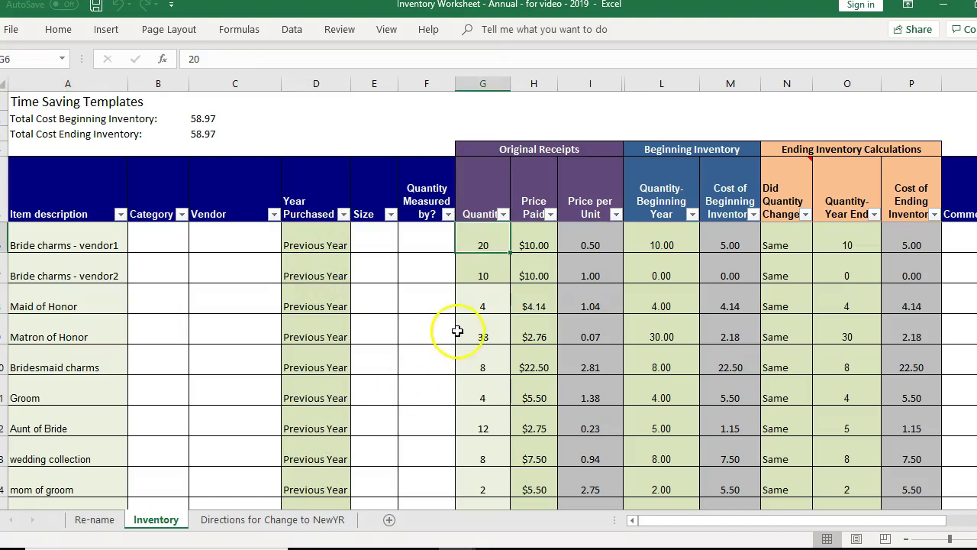
click(671, 214)
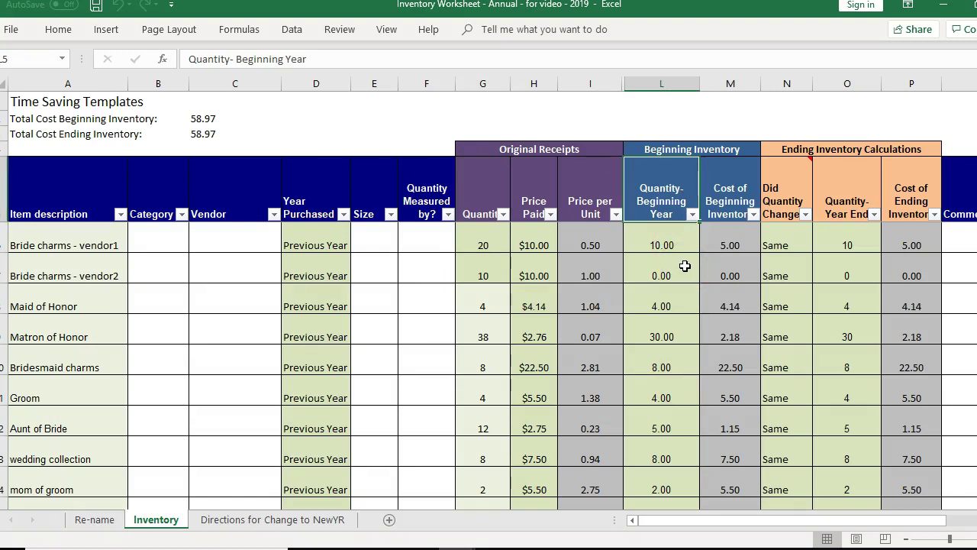
click(323, 120)
click(247, 134)
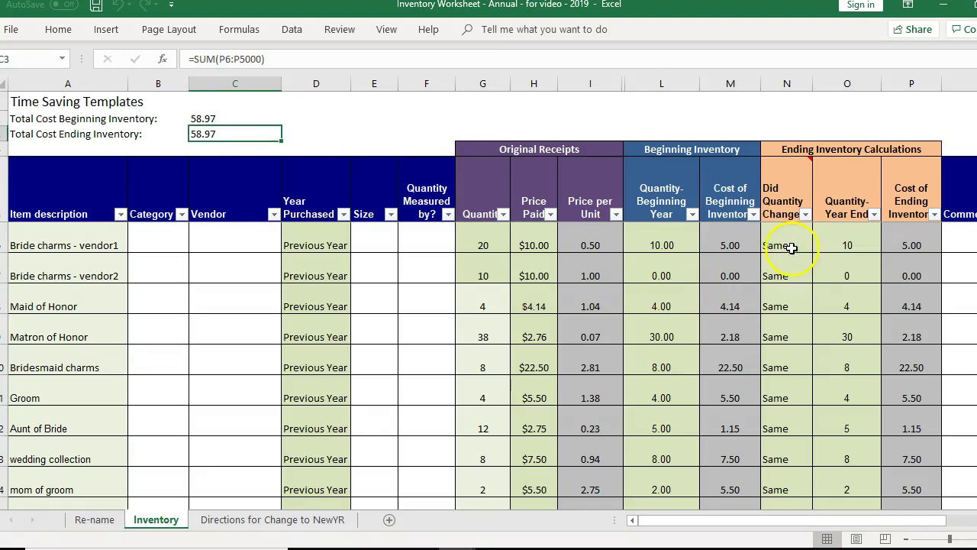
- Mark Bride charms - vendor1 as Changed, updating its year-end quantity so its ending cost is 2.50
click(820, 245)
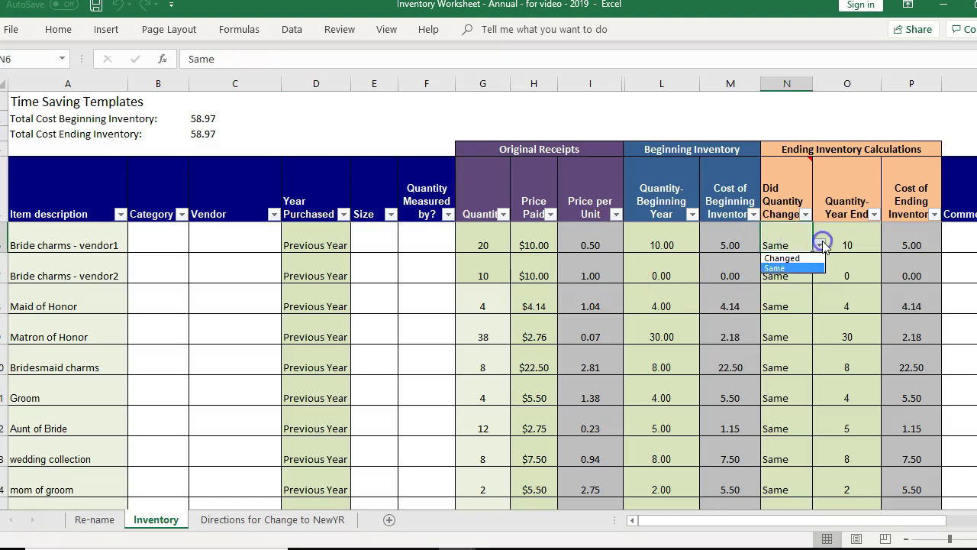
click(809, 260)
click(847, 245)
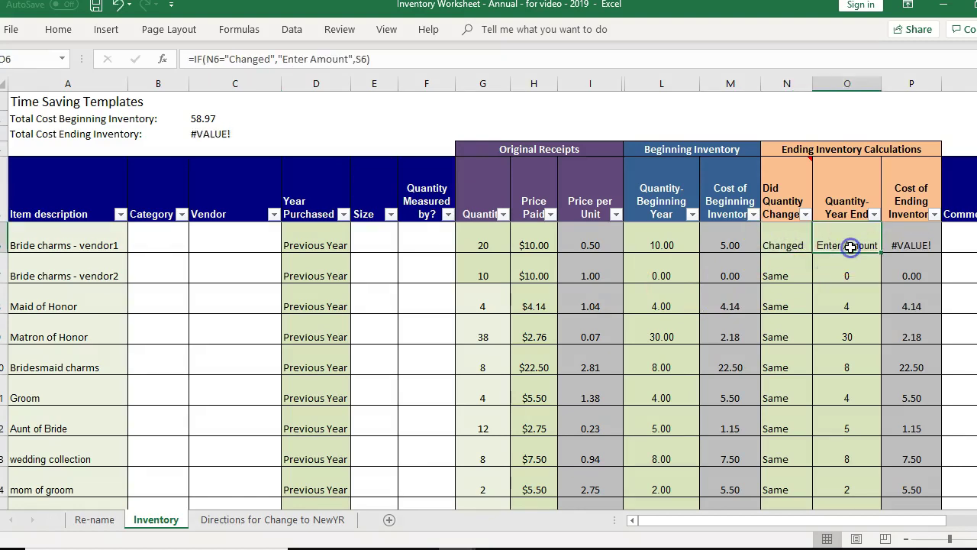
double_click(851, 245)
key(Return)
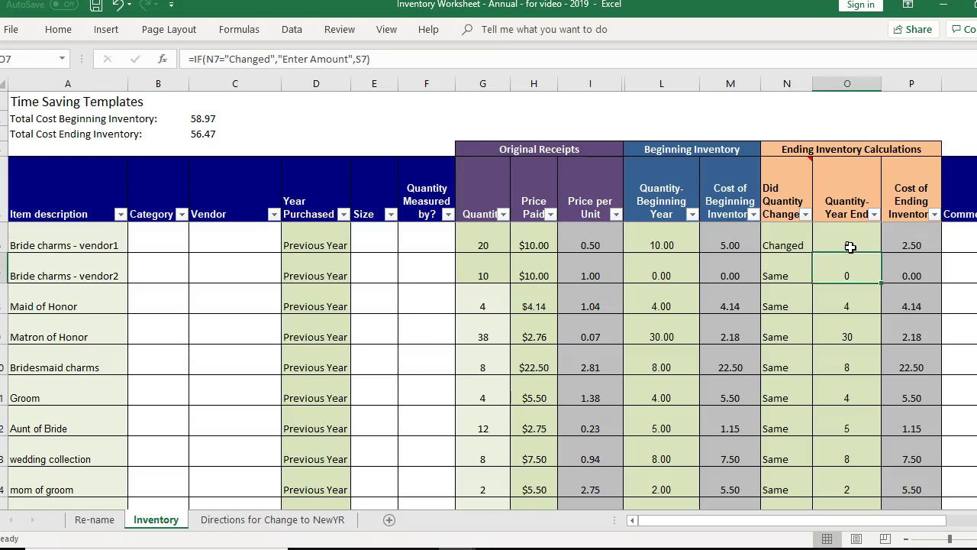
key(Up)
key(Up)
key(Down)
key(Down)
key(Left)
key(Left)
key(Left)
key(Left)
key(Left)
key(Left)
key(Left)
key(Left)
key(Left)
key(Left)
key(Left)
key(Left)
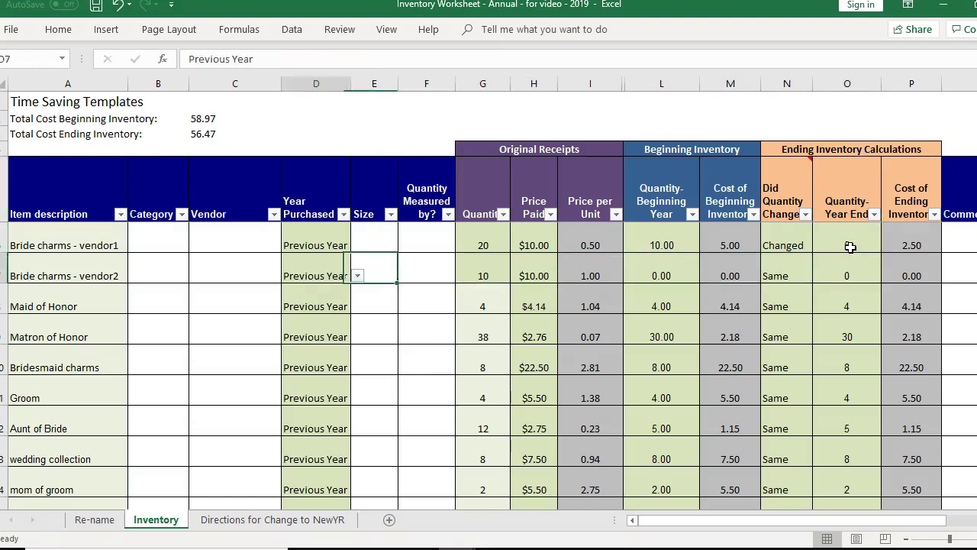
key(Up)
key(Up)
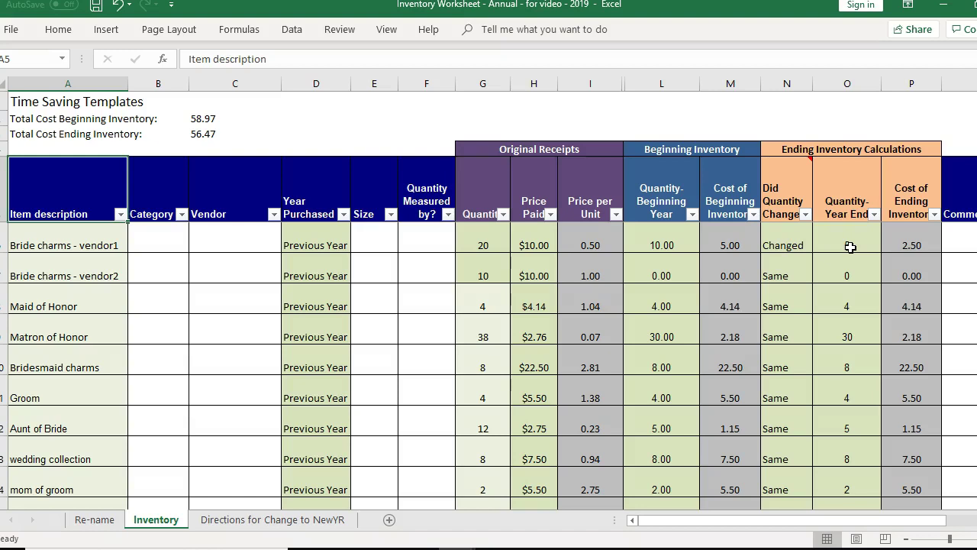
key(Down)
key(Down)
key(Down)
key(Down)
key(Down)
key(Down)
key(Down)
key(Down)
key(Down)
key(Down)
key(Down)
key(Down)
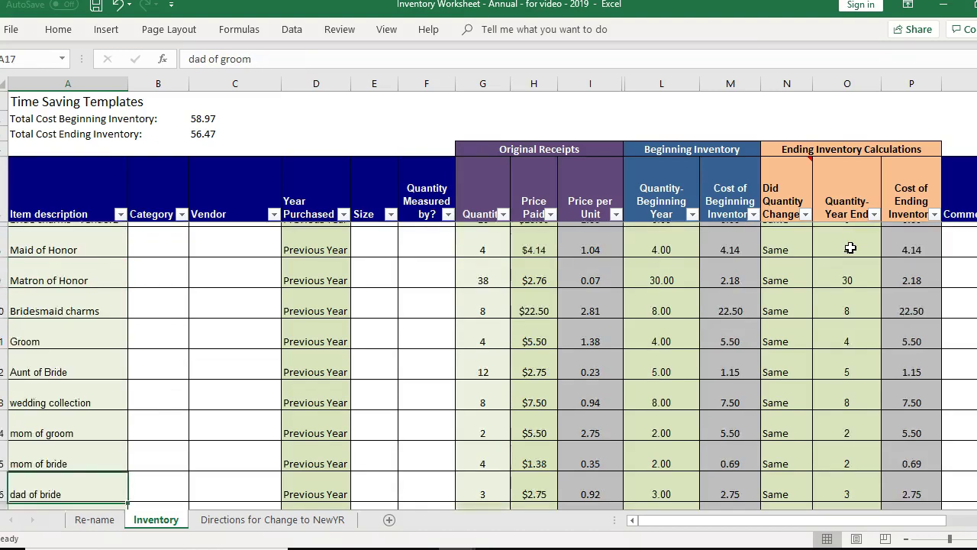
key(Down)
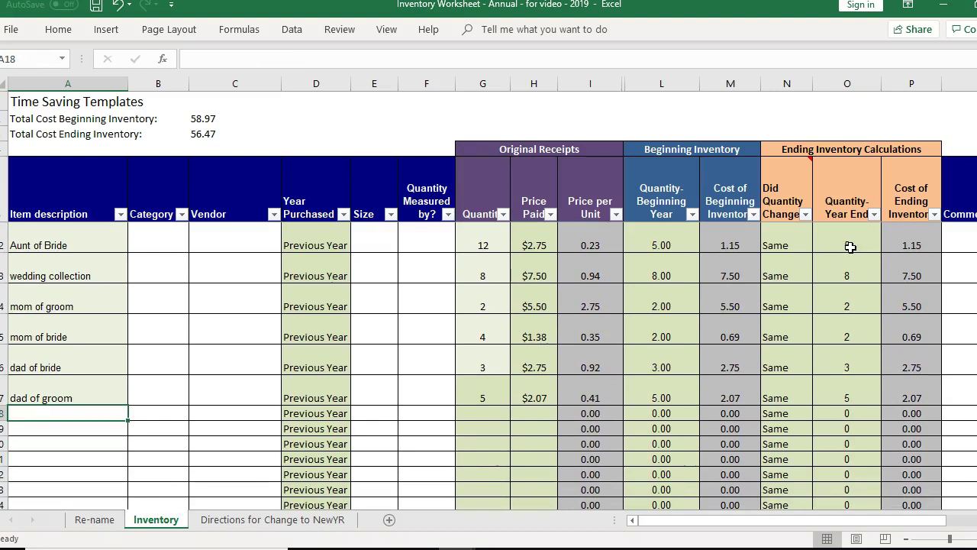
- Add 'wine hoops' in row 18 with Year Purchased set to Current Year
key(Right)
key(Right)
key(Right)
key(Right)
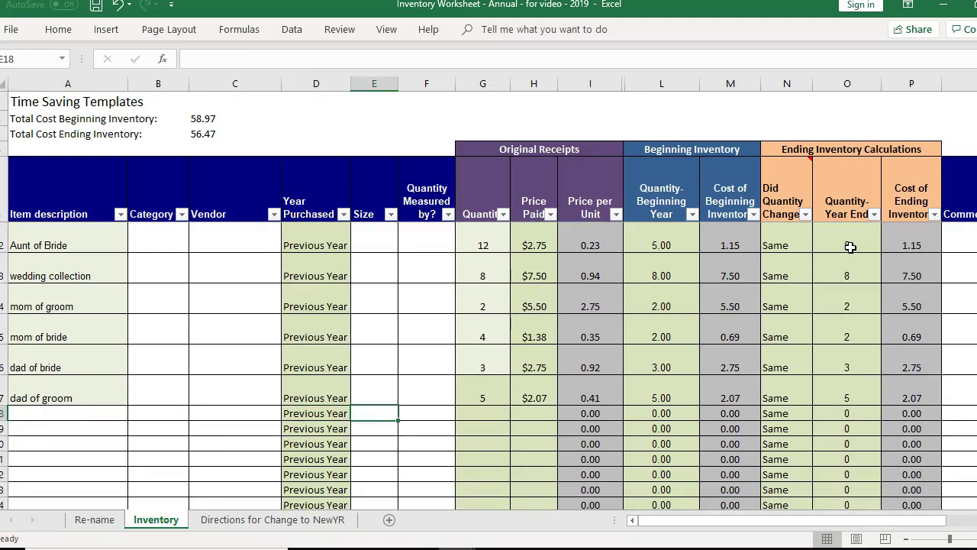
key(Left)
key(Left)
key(Left)
key(Left)
key(Right)
key(Right)
key(Right)
key(Right)
key(Left)
click(105, 410)
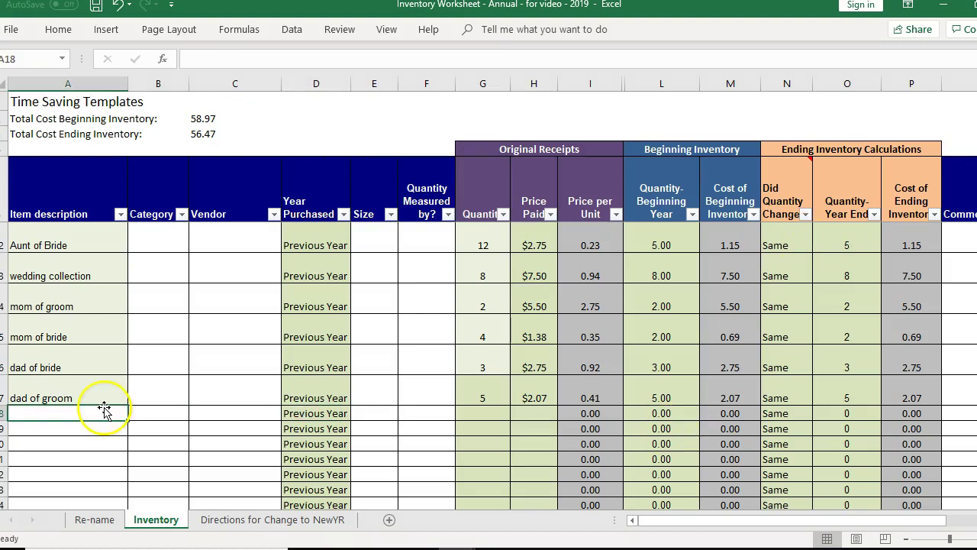
text(wine )
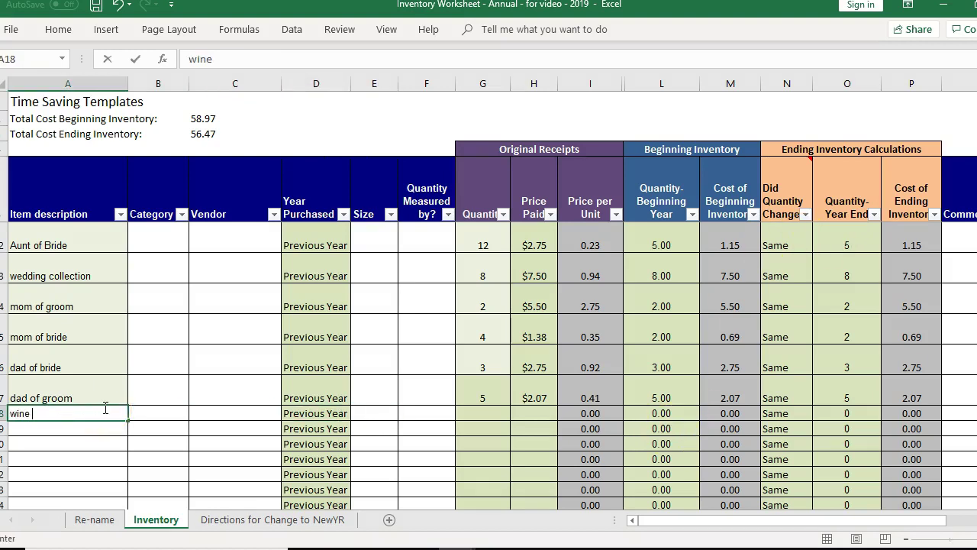
text(hoops)
key(Tab)
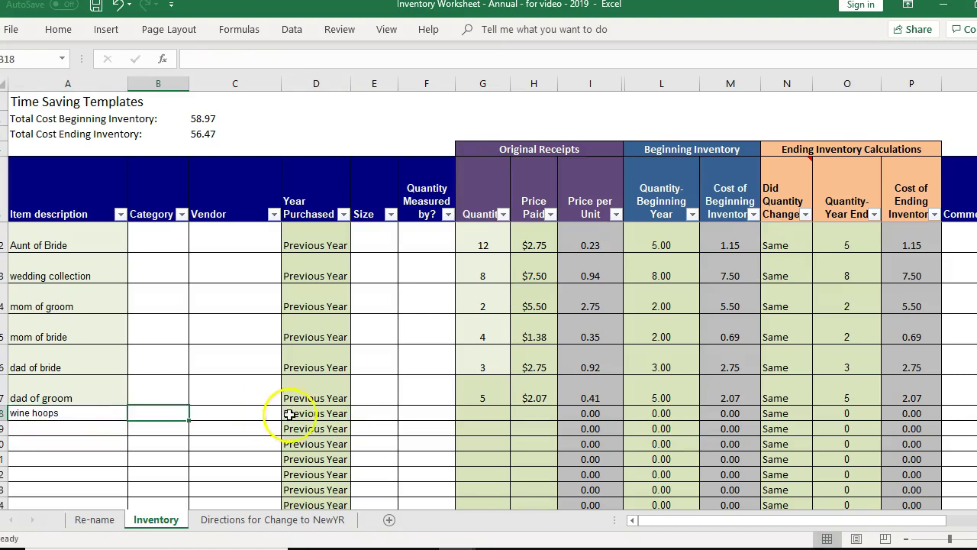
click(305, 413)
click(357, 413)
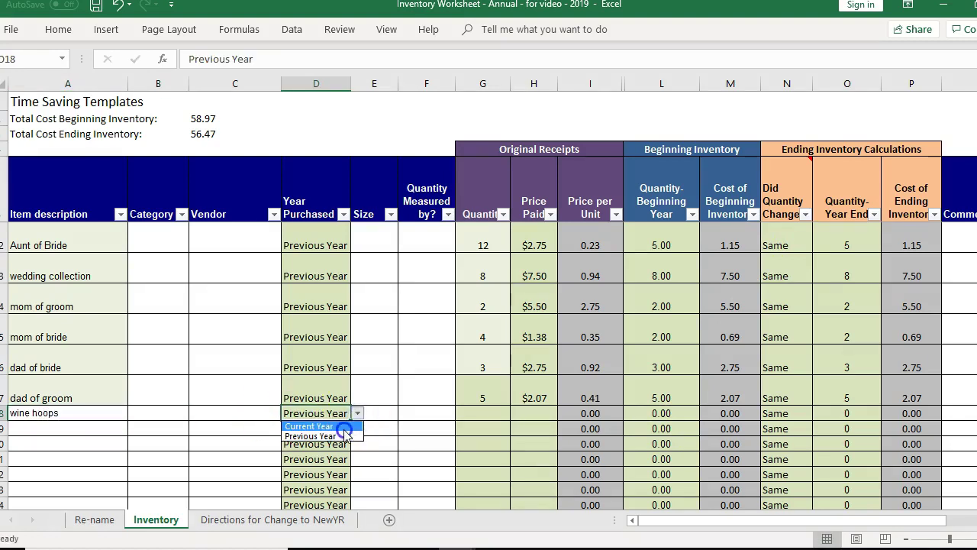
click(348, 428)
click(239, 411)
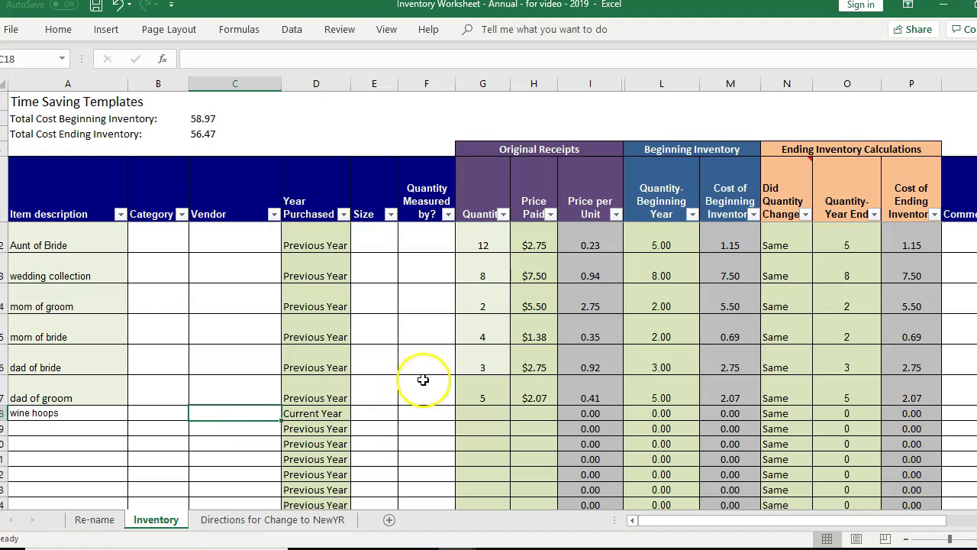
click(338, 416)
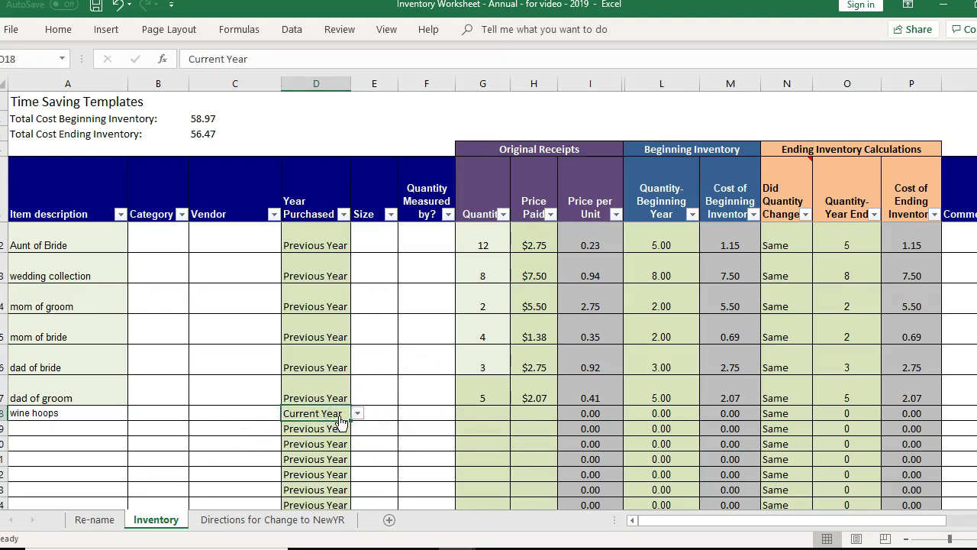
- Give wine hoops a quantity of 50 and a price paid of $5.00
key(Left)
key(Tab)
key(Tab)
key(Tab)
key(Tab)
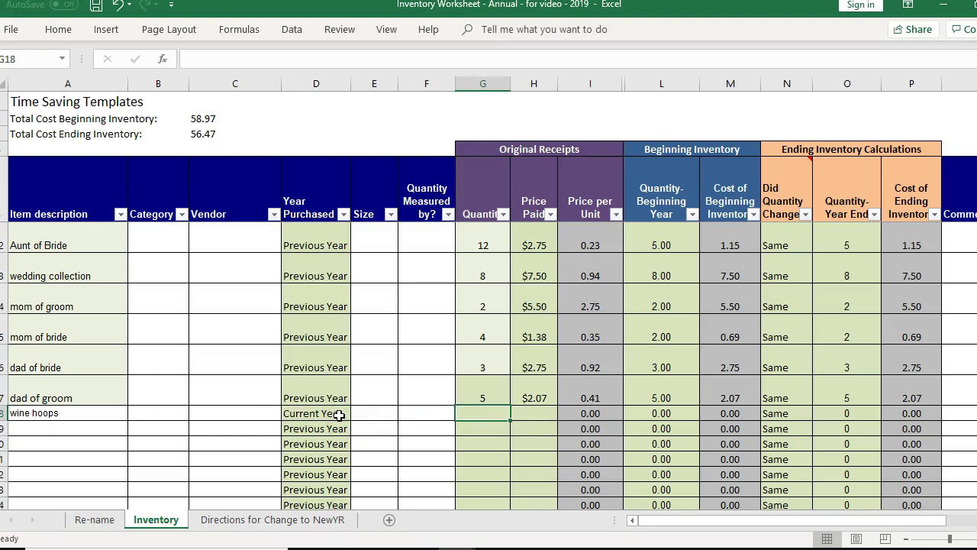
text(50)
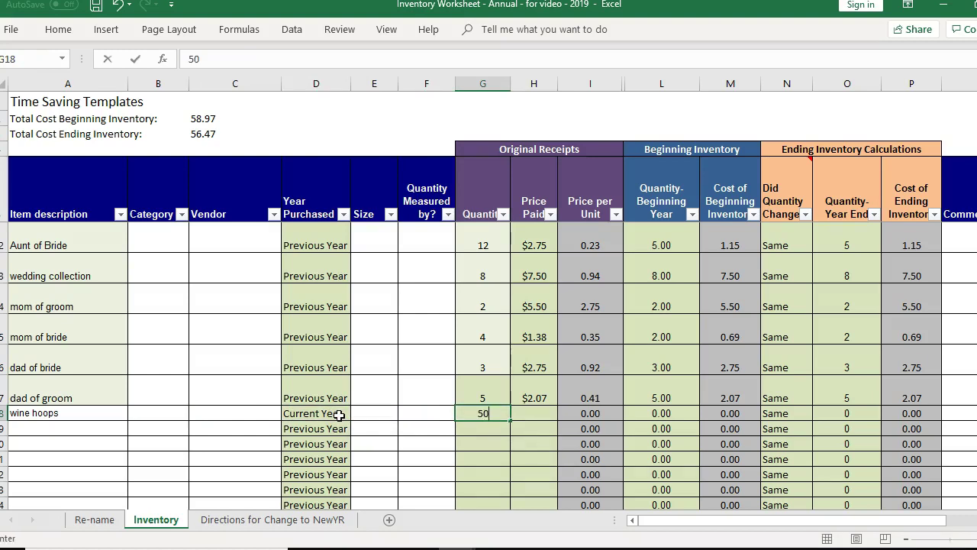
key(Return)
key(Up)
key(Tab)
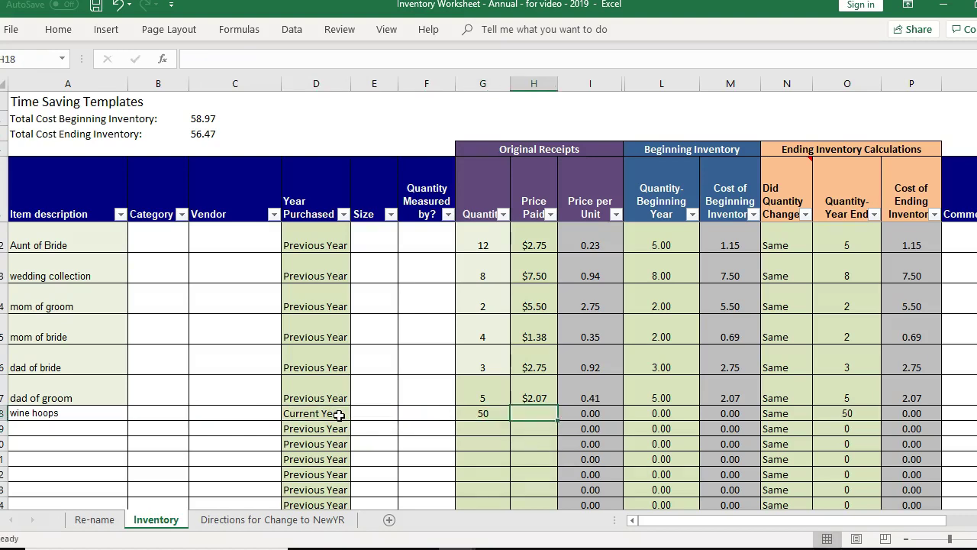
text(5)
key(Return)
key(Up)
key(Tab)
key(Tab)
key(Tab)
key(Tab)
key(shift+Tab)
key(shift+Tab)
key(shift+Tab)
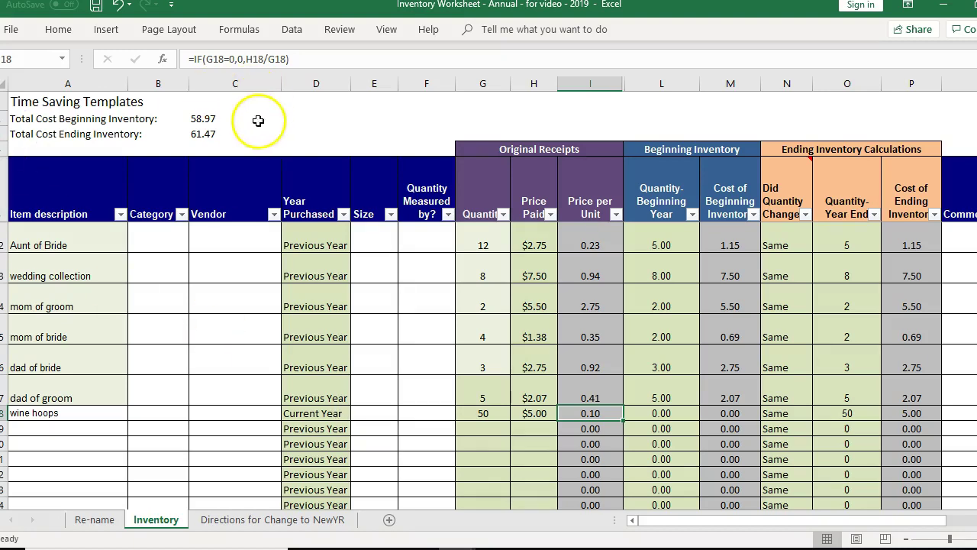
click(259, 120)
click(296, 147)
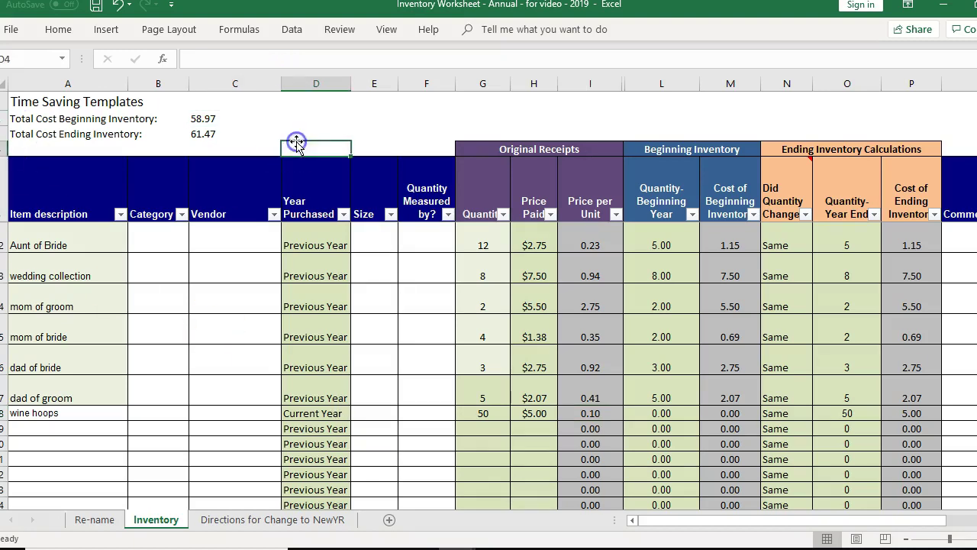
click(308, 123)
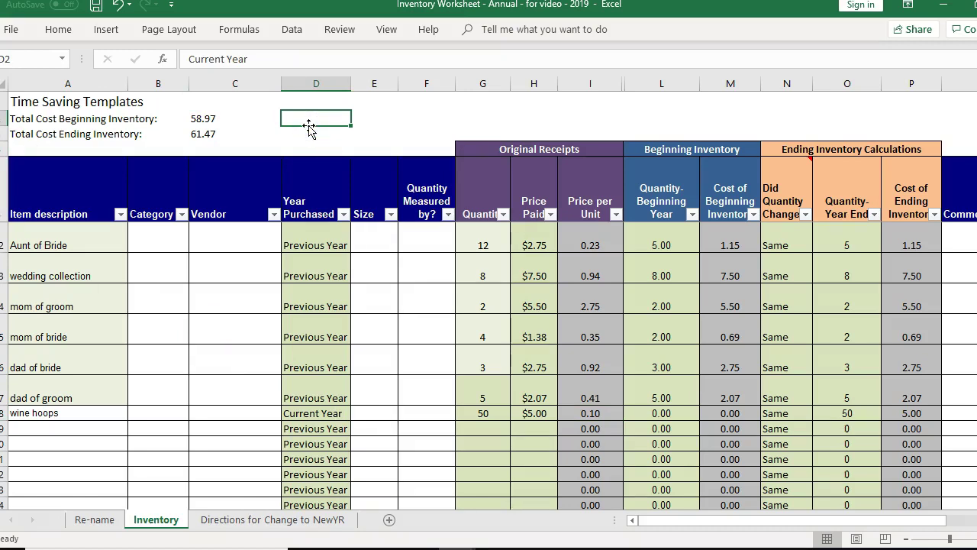
key(Down)
key(Left)
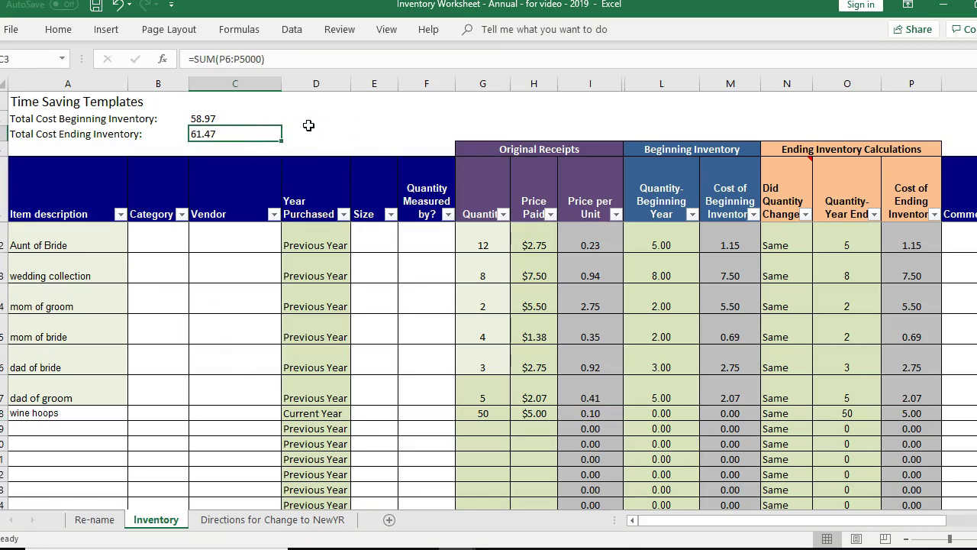